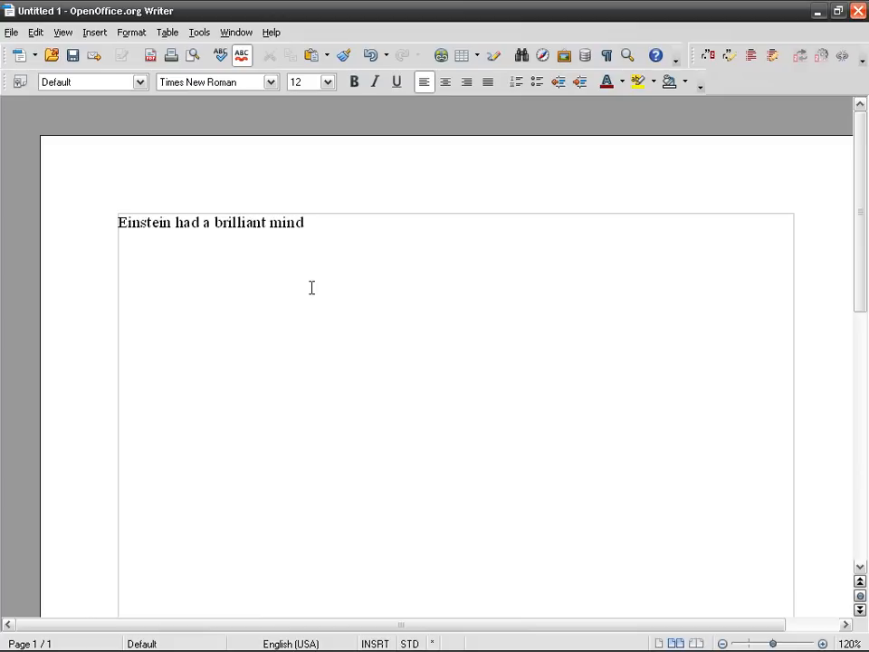
# Insert a citation of The Einstein Theory of Relativity after the sentence, comparing the citation collections with the Zotero library in Firefox before confirming
pyautogui.click(709, 58)
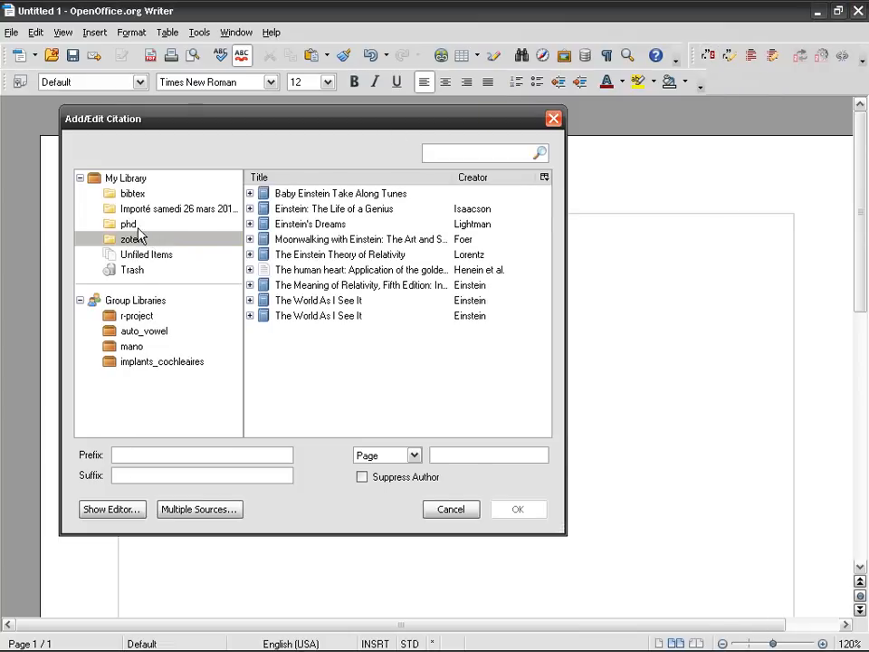
pyautogui.click(380, 258)
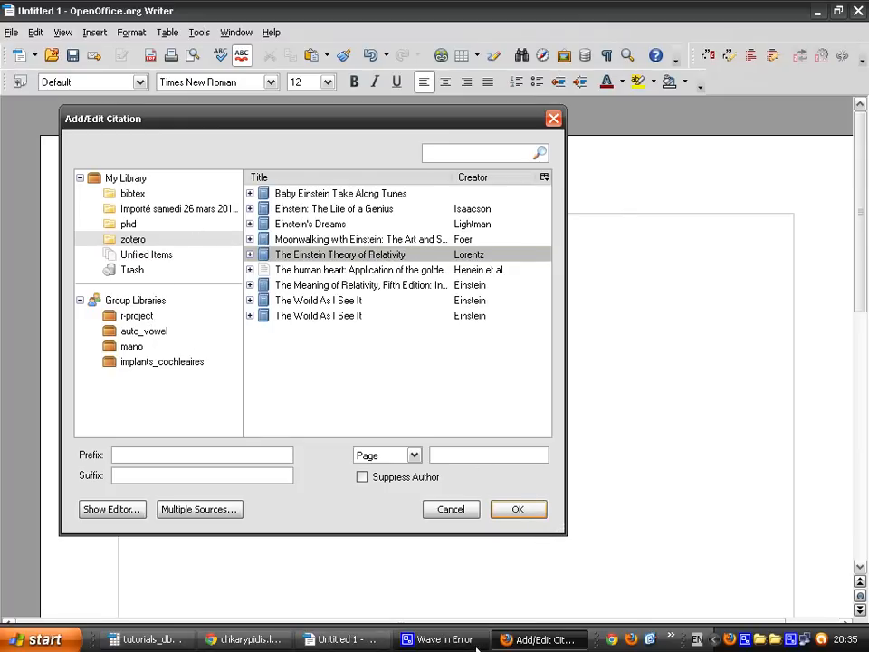
pyautogui.click(748, 641)
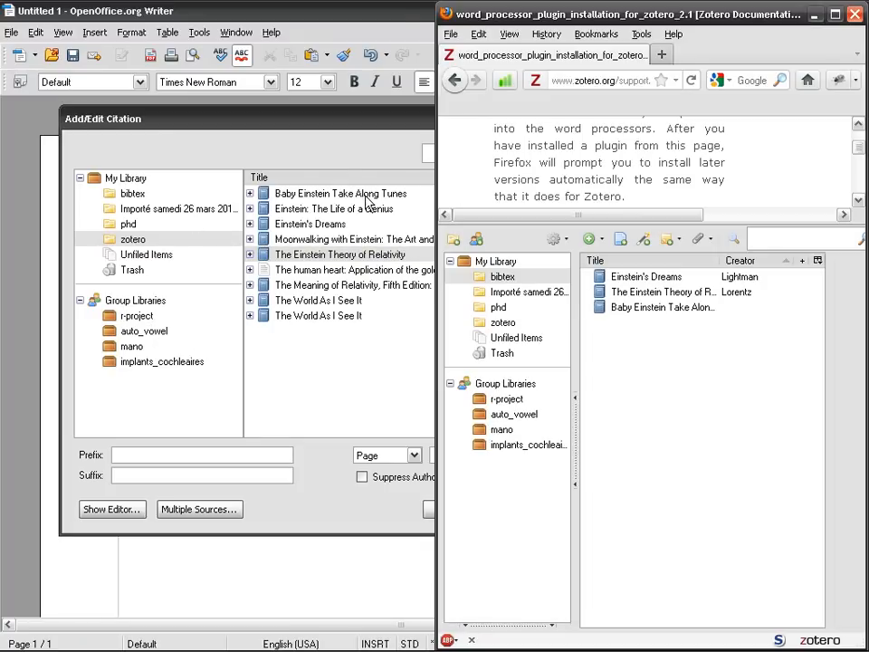
pyautogui.moveTo(365, 127); pyautogui.dragTo(317, 144)
pyautogui.click(564, 328)
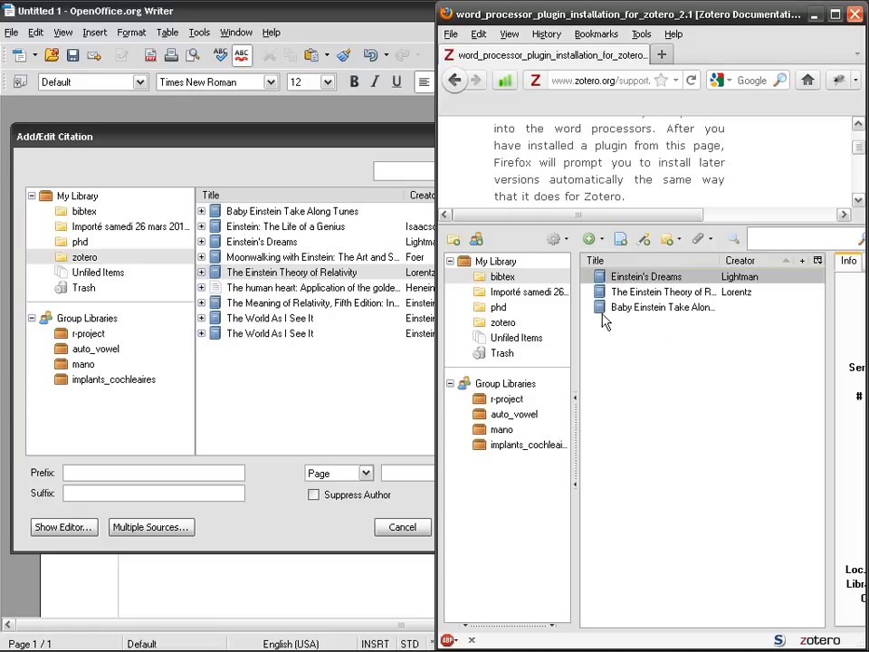
pyautogui.click(506, 310)
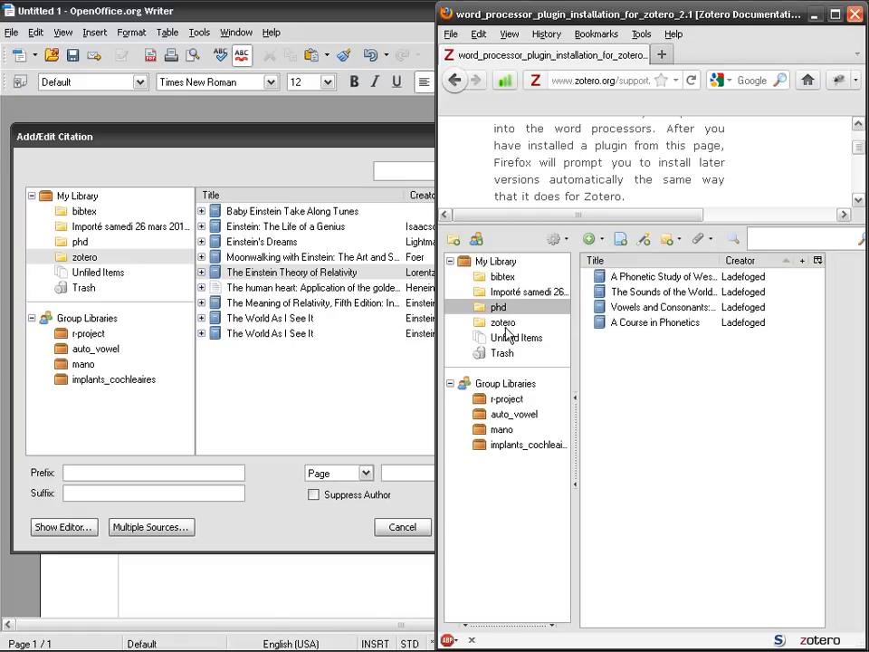
pyautogui.click(503, 322)
pyautogui.click(816, 15)
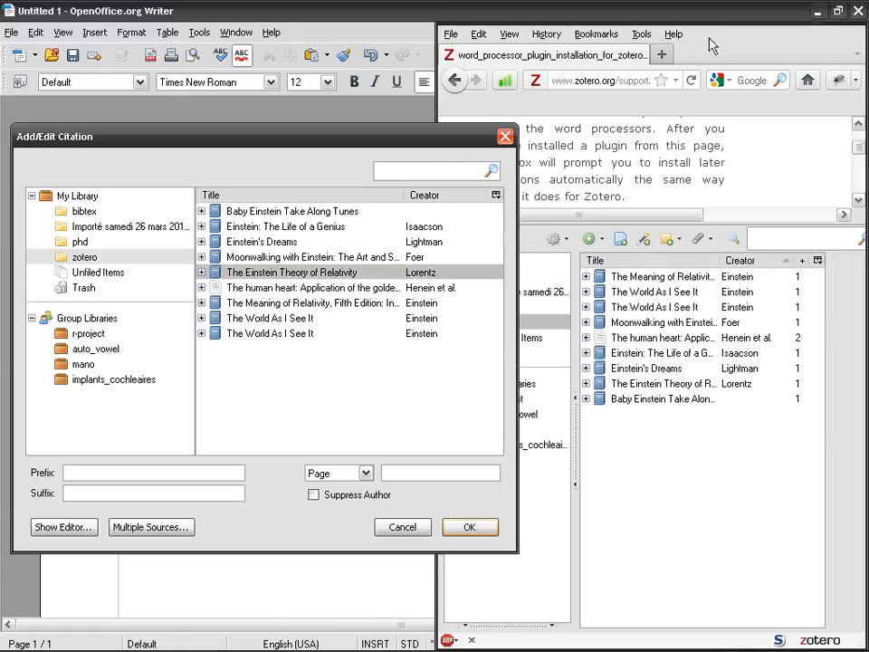
pyautogui.click(470, 527)
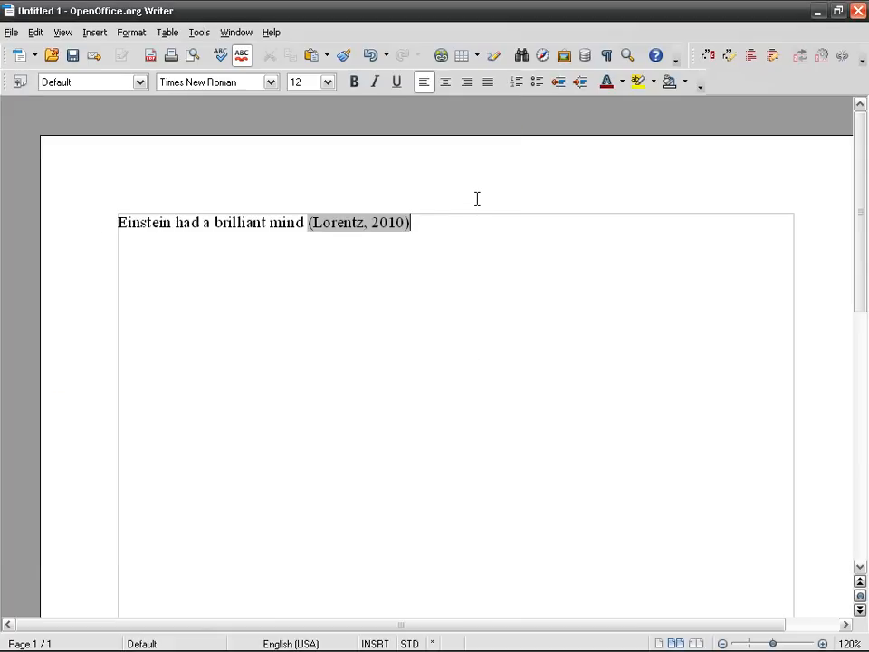
pyautogui.write('.g')
pyautogui.press('BackSpace')
pyautogui.press('Return')
pyautogui.write('df')
pyautogui.click(426, 221)
pyautogui.press('BackSpace')
pyautogui.press('Left')
pyautogui.press('Left')
pyautogui.press('Left')
pyautogui.press('BackSpace')
pyautogui.press('BackSpace')
# Enclose the sentence "Einstein had a brilliant mind" in quotation marks, keeping the citation outside them
pyautogui.write('"')
pyautogui.hotkey('ctrl', 'Right')
pyautogui.hotkey('ctrl', 'Right')
pyautogui.hotkey('ctrl', 'Right')
pyautogui.hotkey('ctrl', 'Right')
pyautogui.hotkey('ctrl', 'Right')
pyautogui.press('Left')
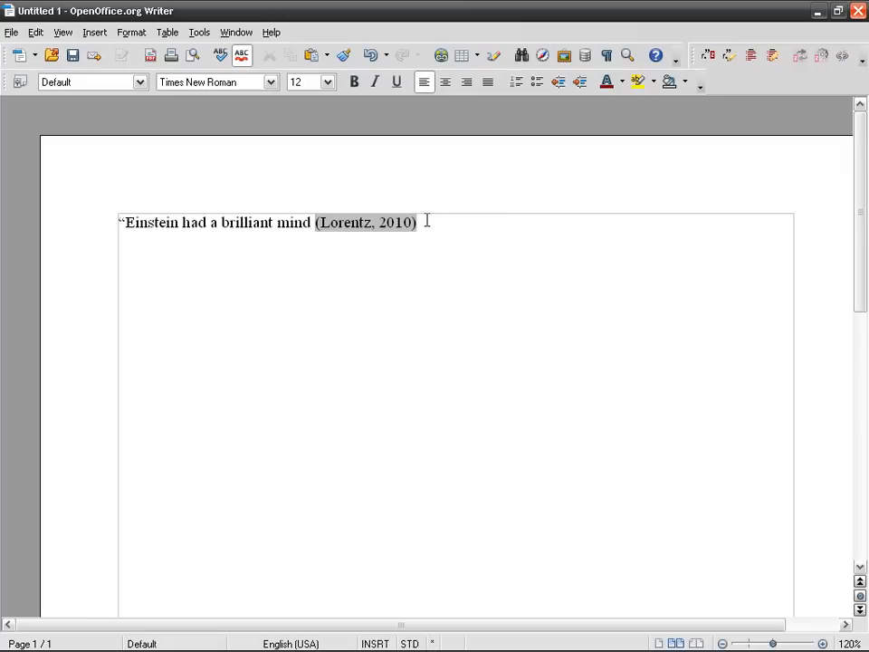
pyautogui.write('"')
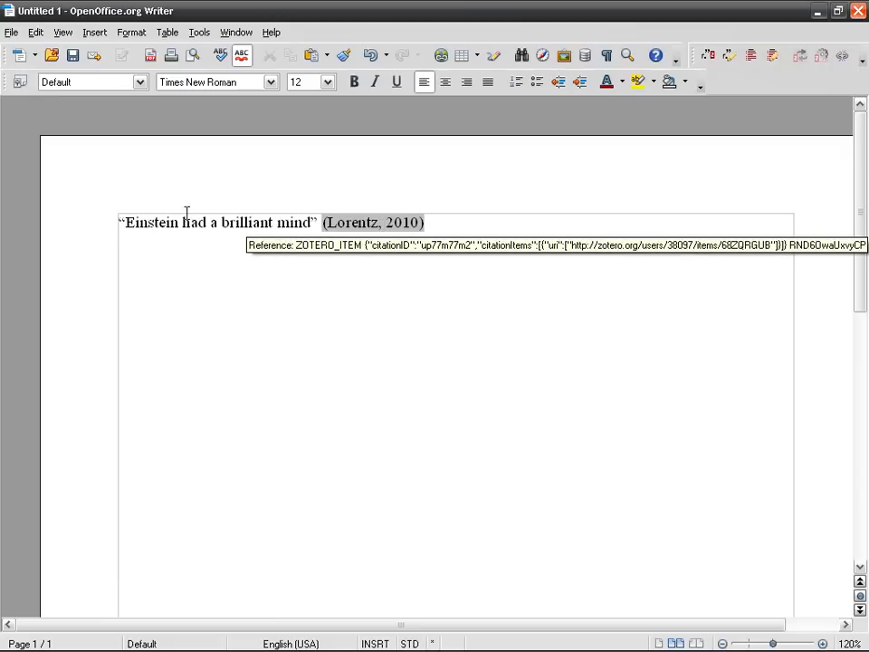
# Write ", p.345" by hand inside the citation after 2010 and refresh the document's citations
pyautogui.moveTo(118, 221); pyautogui.dragTo(311, 217)
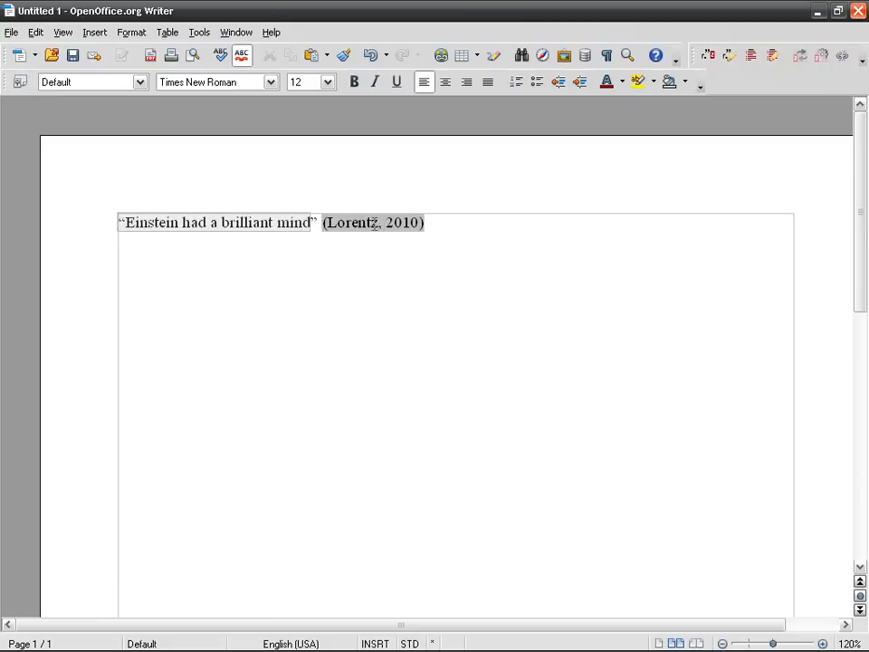
pyautogui.click(349, 287)
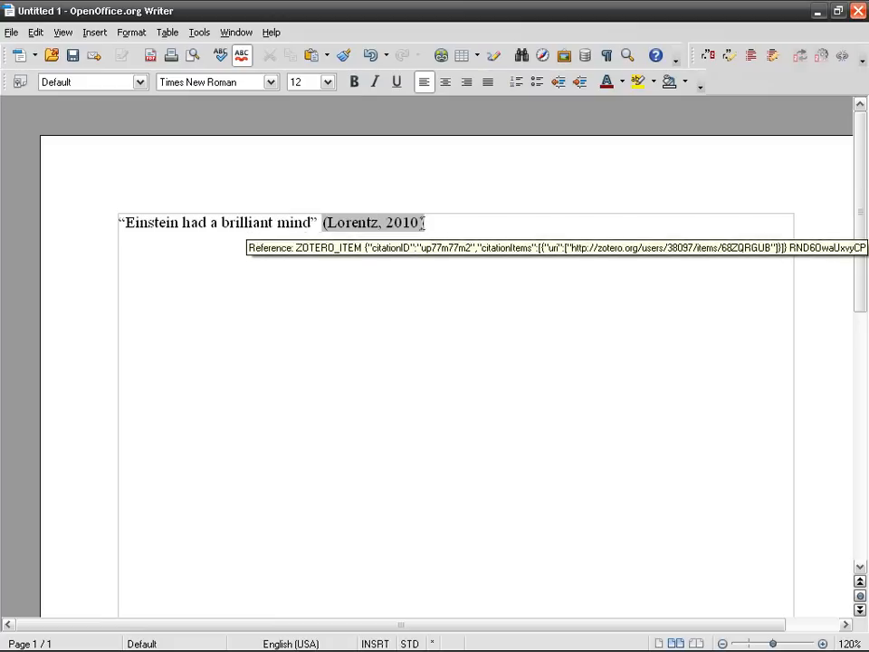
pyautogui.write(', p.345')
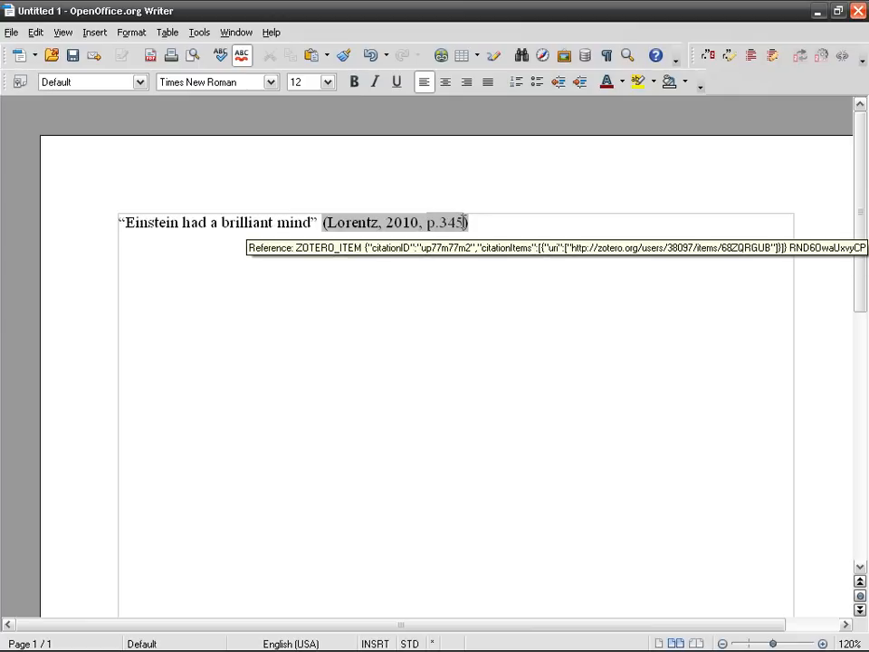
pyautogui.click(802, 58)
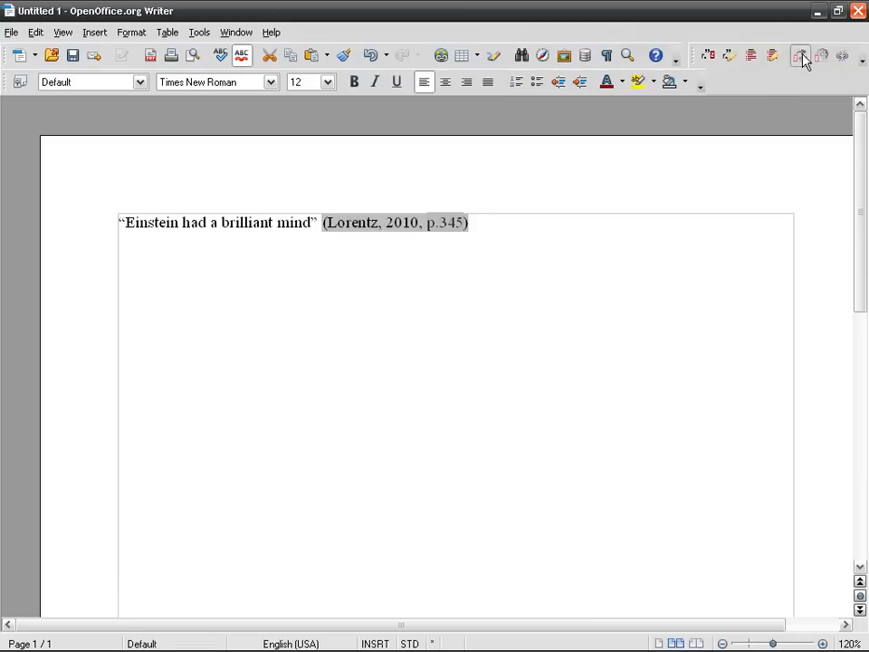
# Edit the quote's citation to include page 523
pyautogui.click(382, 222)
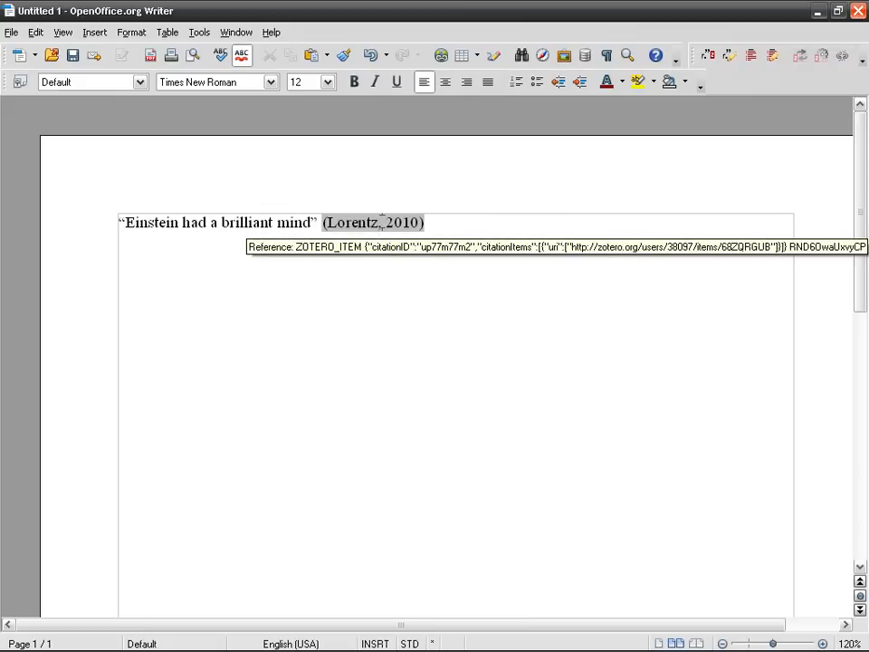
pyautogui.click(729, 56)
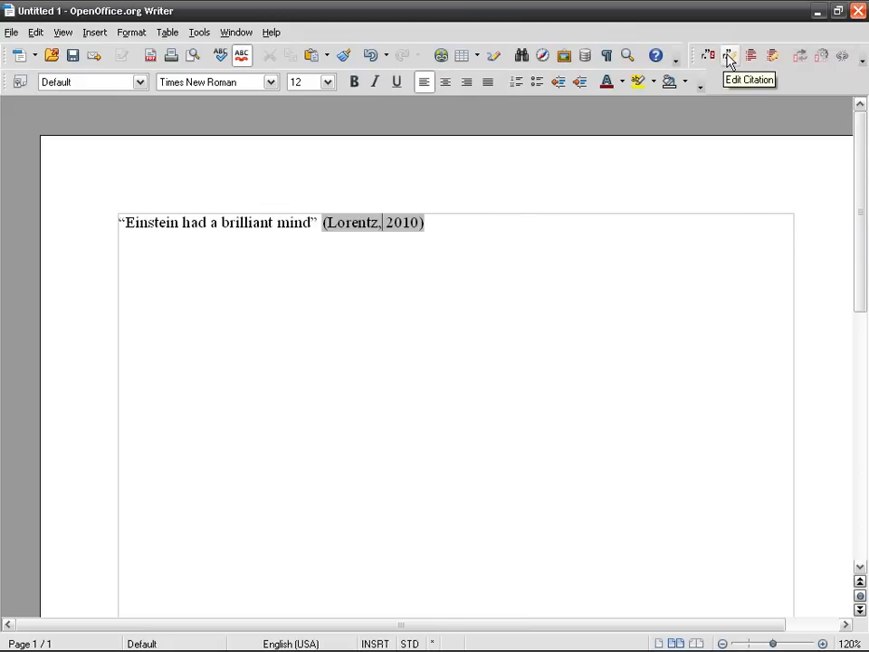
pyautogui.click(99, 260)
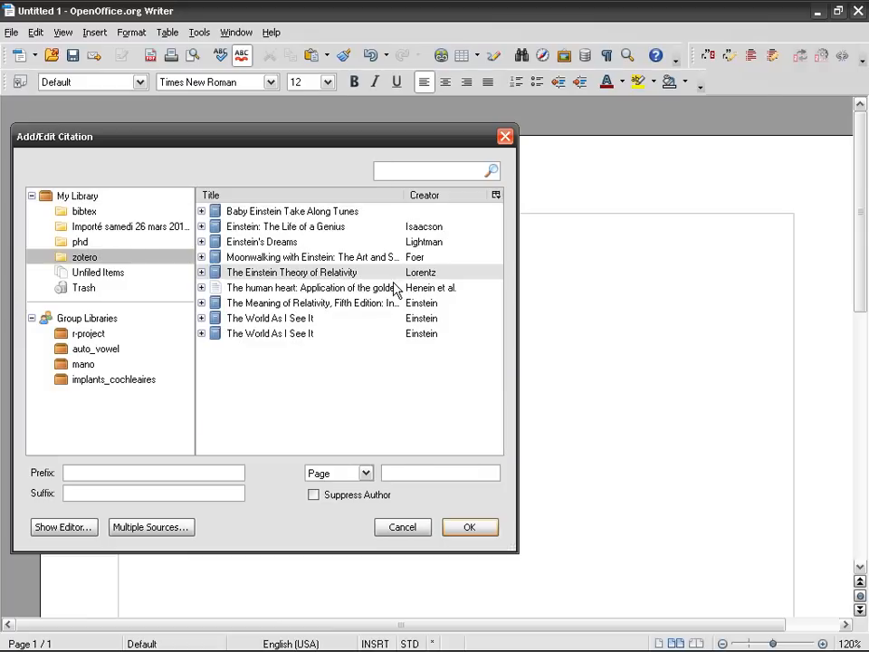
pyautogui.click(399, 473)
pyautogui.write('523')
pyautogui.click(383, 472)
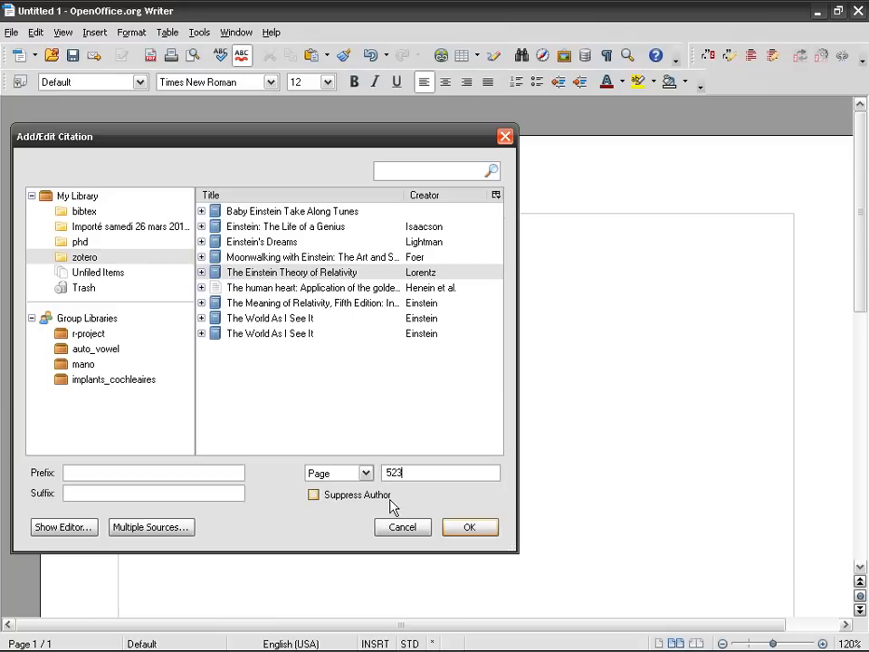
pyautogui.write('p.')
pyautogui.press('BackSpace')
pyautogui.press('BackSpace')
pyautogui.click(462, 527)
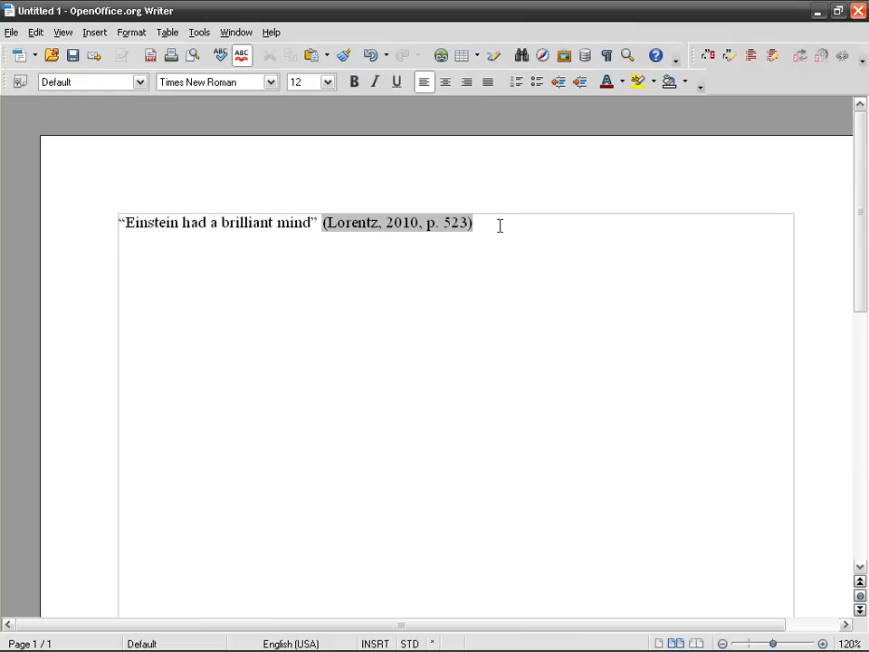
# Write "Lorentz (2010)" on a new line below the quote, overwriting the filler text entered there
pyautogui.write('jhdkfhkds')
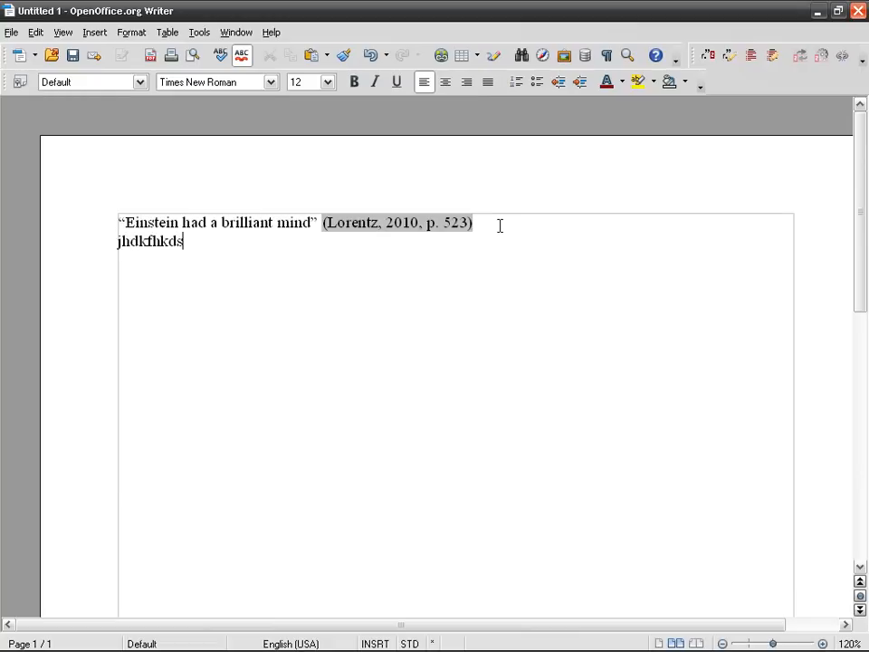
pyautogui.write('fhdsah fkhdsfhaslk sdkfhds')
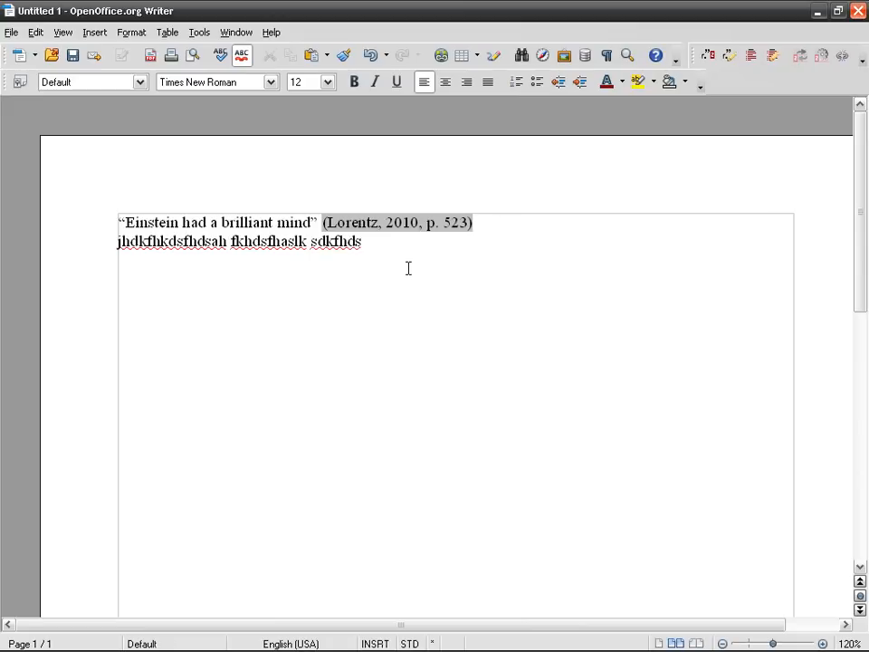
pyautogui.hotkey('shift', 'Home')
pyautogui.write('Lorent')
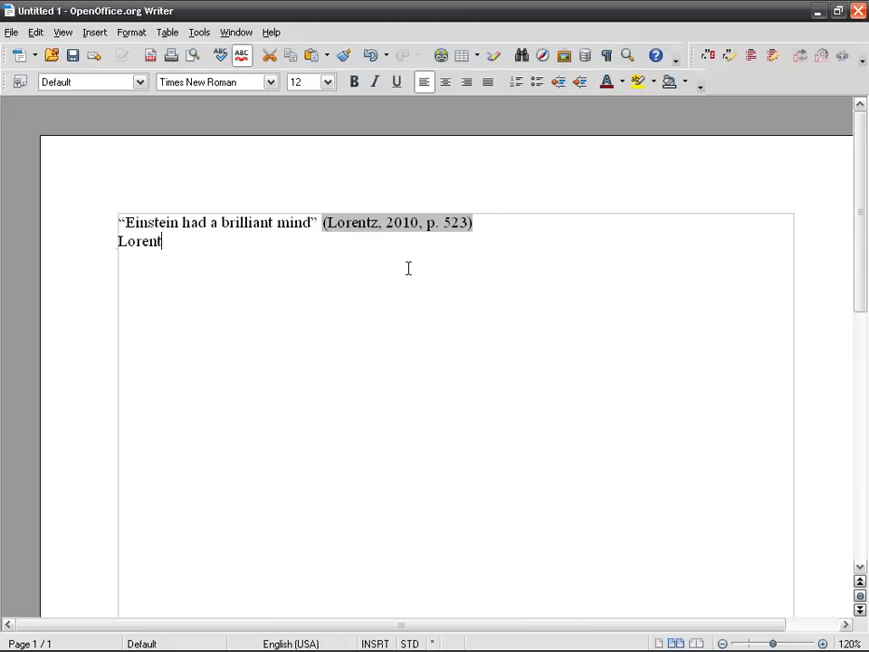
pyautogui.write('z (2010)')
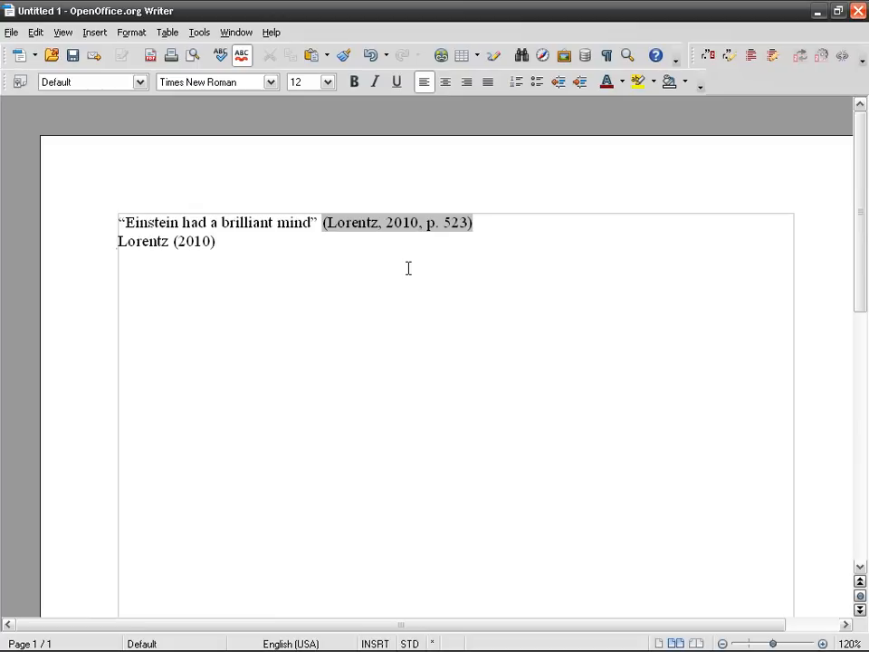
# Replace the hand-written "(2010)" with a citation of The Einstein Theory of Relativity that suppresses the author
pyautogui.hotkey('shift', 'Left')
pyautogui.hotkey('shift', 'Left')
pyautogui.hotkey('shift', 'Left')
pyautogui.hotkey('shift', 'Left')
pyautogui.hotkey('shift', 'Left')
pyautogui.hotkey('shift', 'Left')
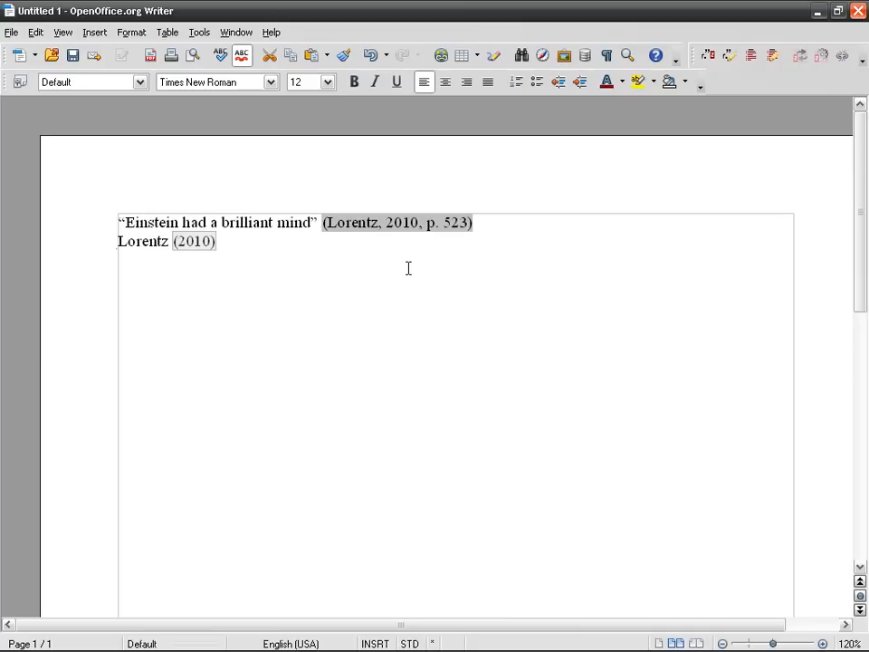
pyautogui.press('Delete')
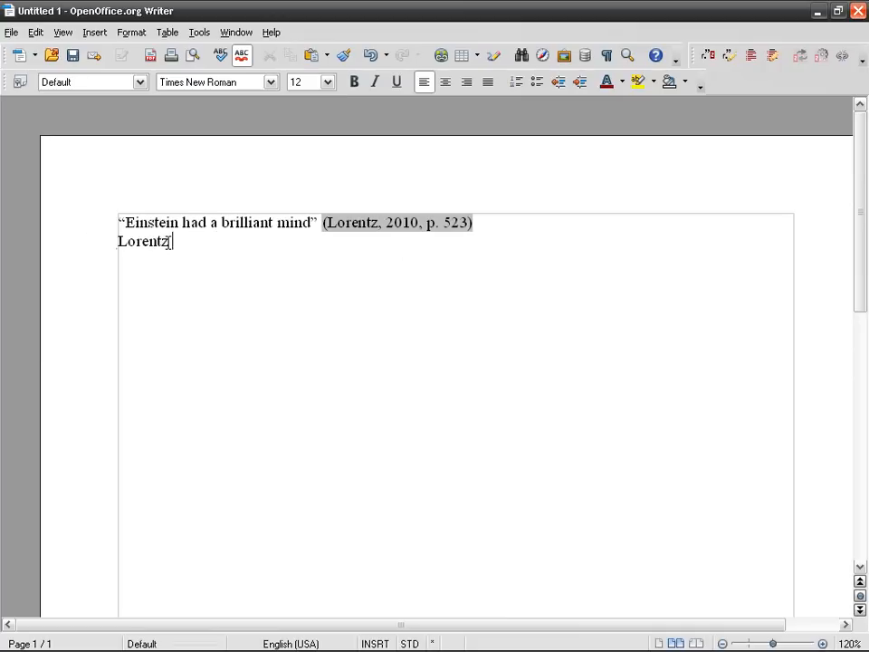
pyautogui.click(709, 58)
pyautogui.click(309, 274)
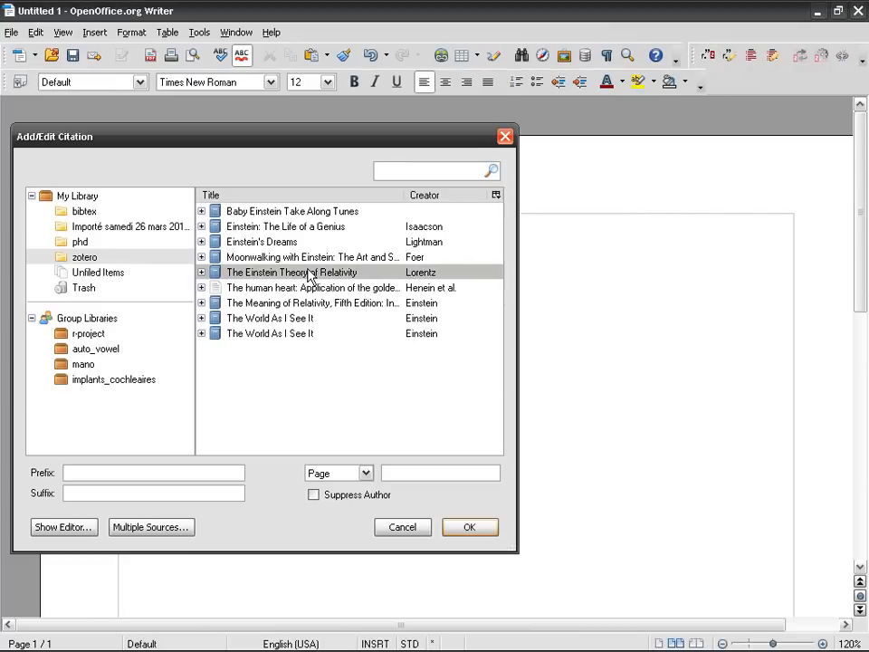
pyautogui.click(332, 501)
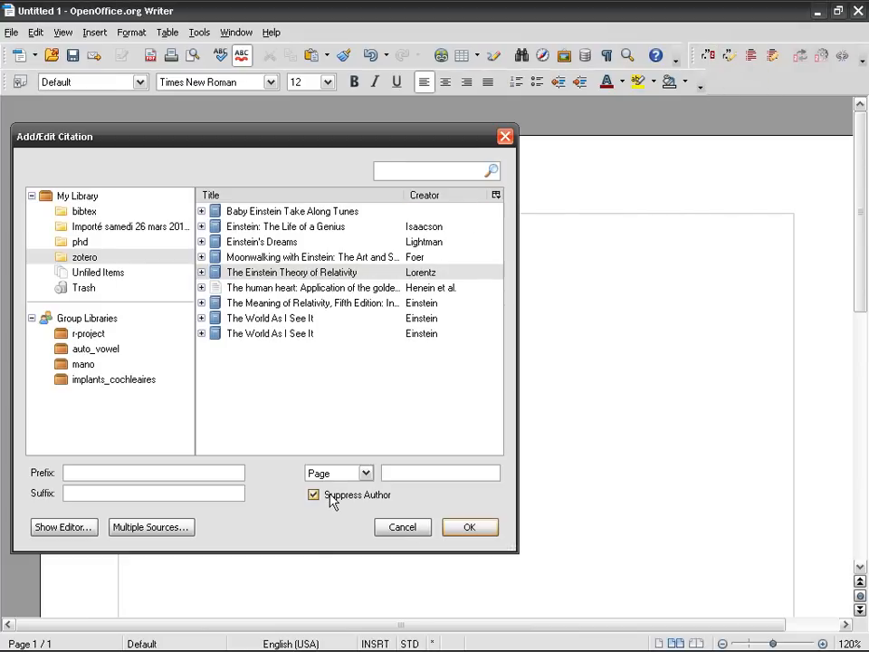
pyautogui.click(457, 525)
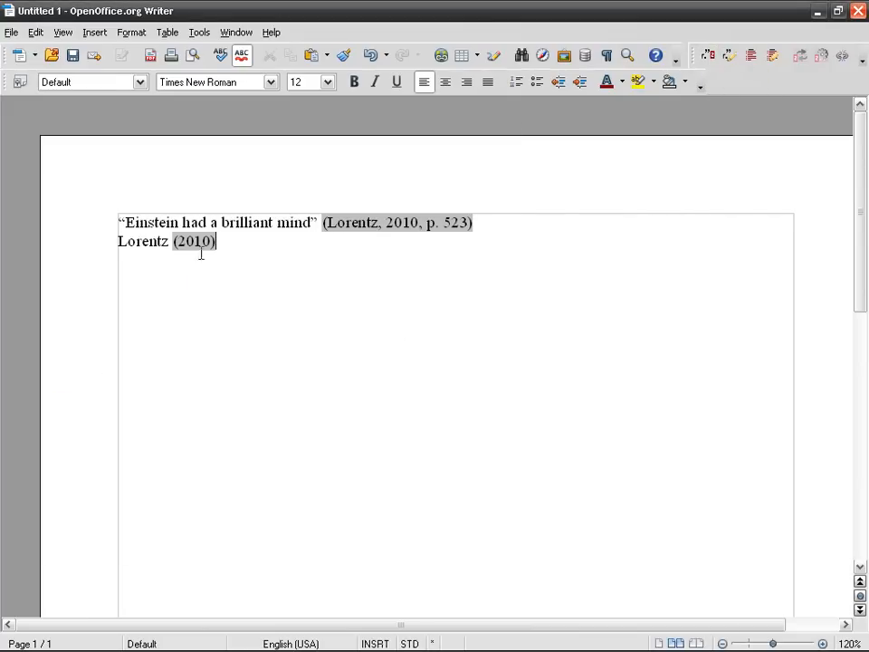
# Continue the second line with the filler text "dfgfdgdfg." after the year citation
pyautogui.write('d')
pyautogui.press('BackSpace')
pyautogui.write('d')
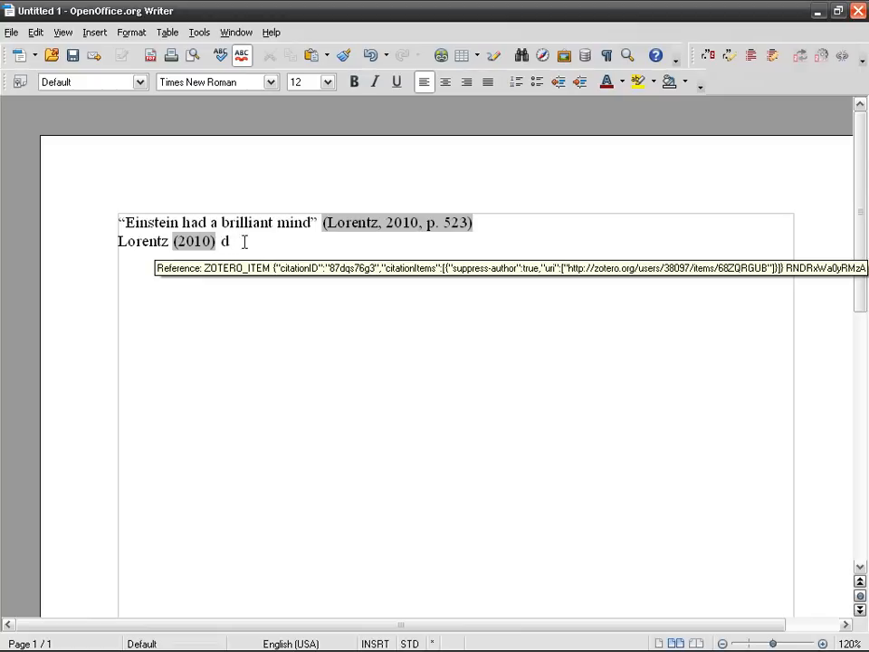
pyautogui.write('fgfdgdfg.')
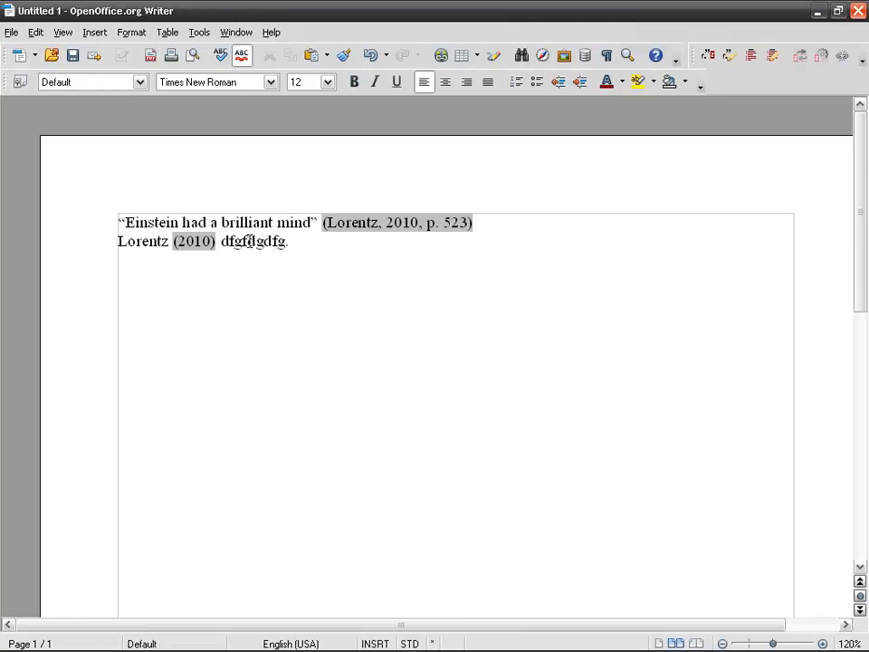
# Insert "cf. " by hand before Lorentz inside the first line's citation
pyautogui.press('Up')
pyautogui.press('End')
pyautogui.hotkey('ctrl', 'Left')
pyautogui.hotkey('ctrl', 'Left')
pyautogui.hotkey('ctrl', 'Left')
pyautogui.hotkey('ctrl', 'Left')
pyautogui.hotkey('ctrl', 'Left')
pyautogui.hotkey('ctrl', 'Left')
pyautogui.hotkey('ctrl', 'Left')
pyautogui.hotkey('ctrl', 'Left')
pyautogui.write('cf.')
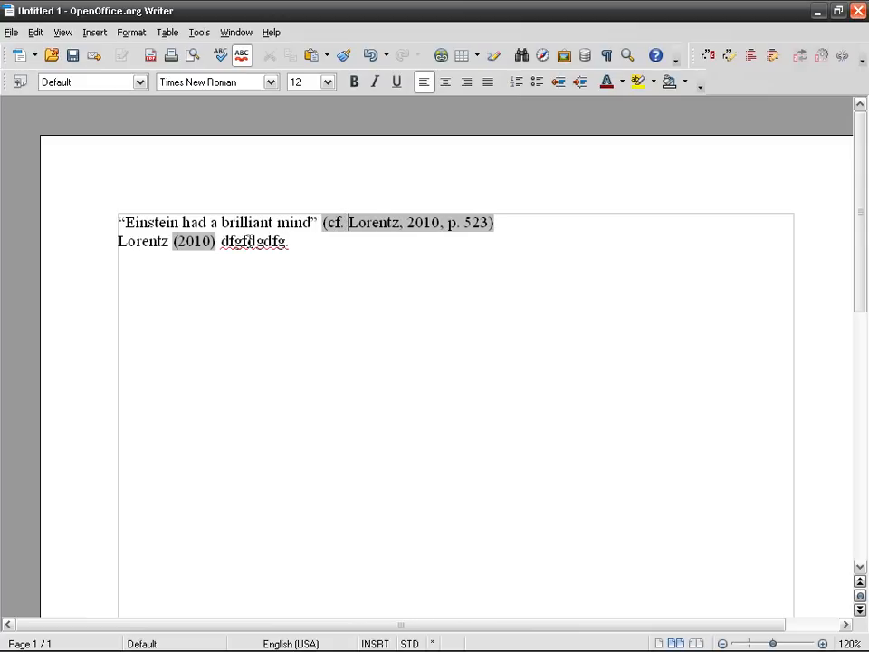
# Add ", for more information" by hand after the page number inside the first line's citation
pyautogui.press('End')
pyautogui.press('Left')
pyautogui.write(', for mo')
pyautogui.write('formation')
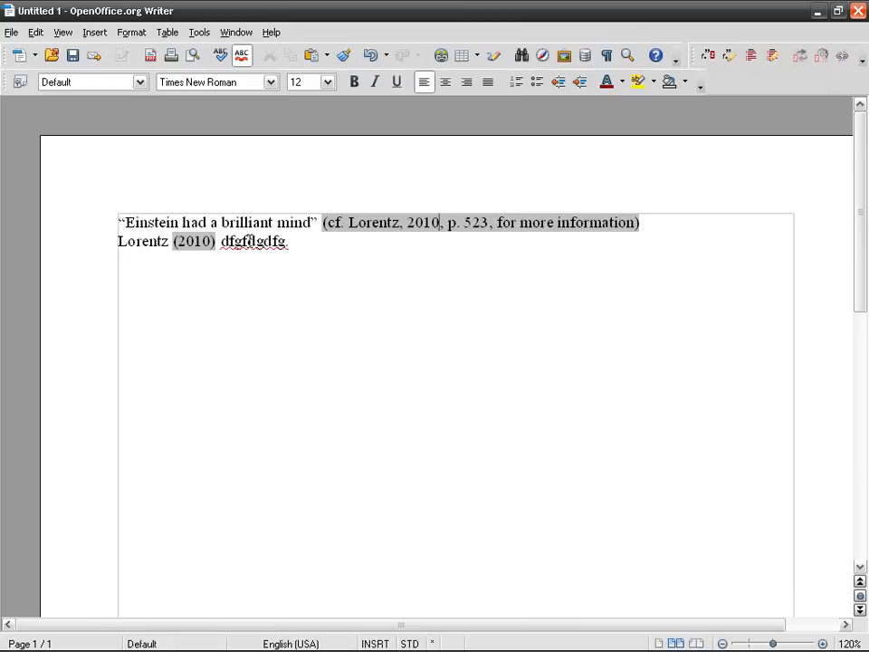
pyautogui.hotkey('ctrl', 'shift', 'Left')
pyautogui.hotkey('ctrl', 'shift', 'Left')
pyautogui.hotkey('ctrl', 'shift', 'Left')
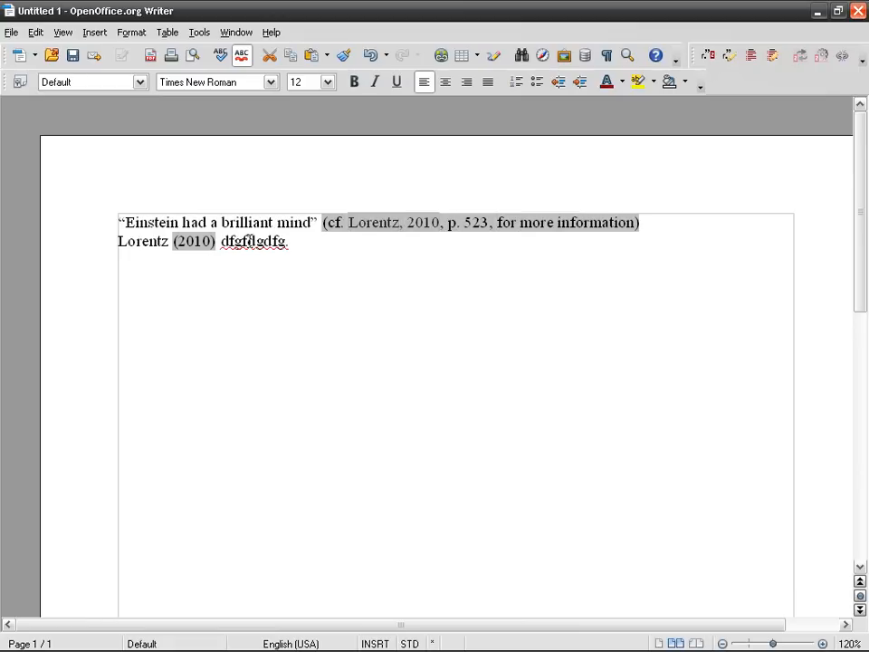
pyautogui.press('Left')
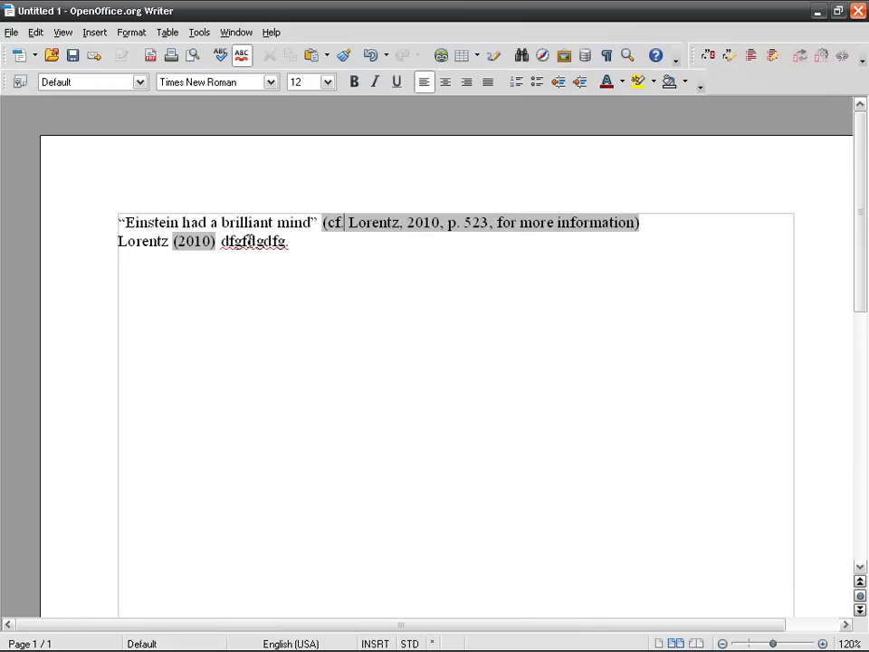
pyautogui.hotkey('ctrl', 'shift', 'Right')
pyautogui.hotkey('ctrl', 'shift', 'Right')
pyautogui.hotkey('ctrl', 'shift', 'Right')
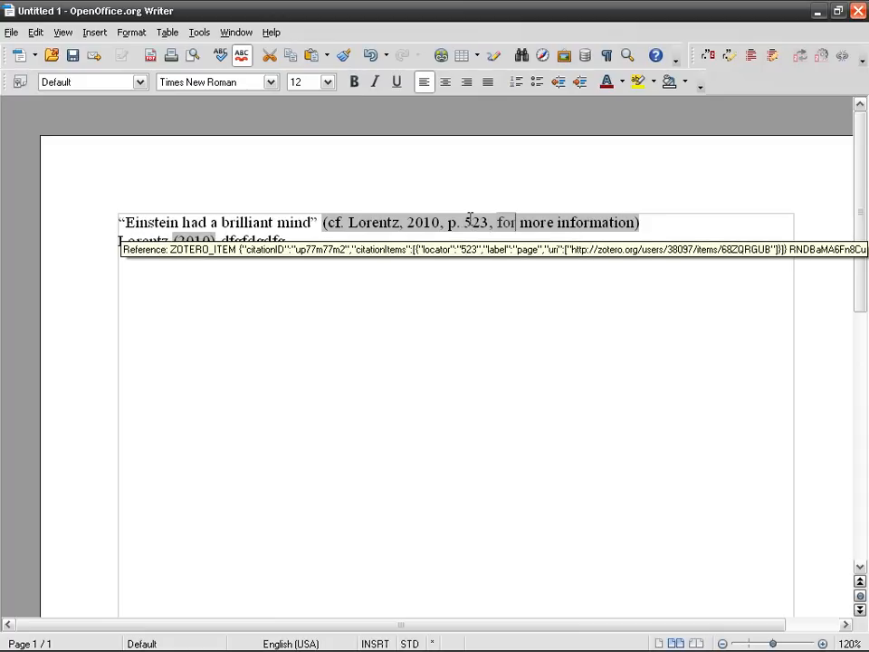
pyautogui.click(497, 222)
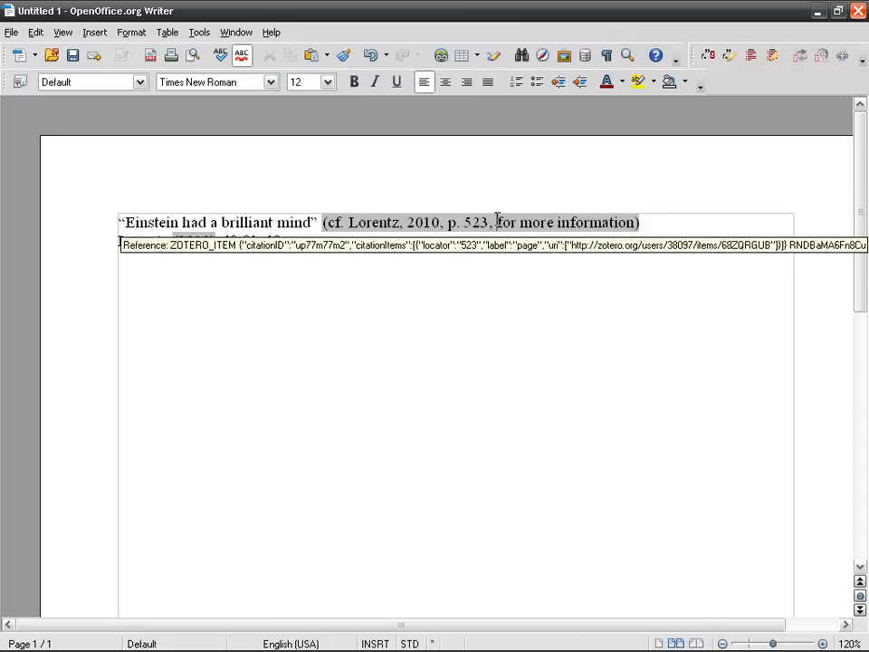
# Refresh the Zotero citations in the document, discarding the hand-written additions in the first line's citation
pyautogui.moveTo(631, 222); pyautogui.dragTo(639, 222)
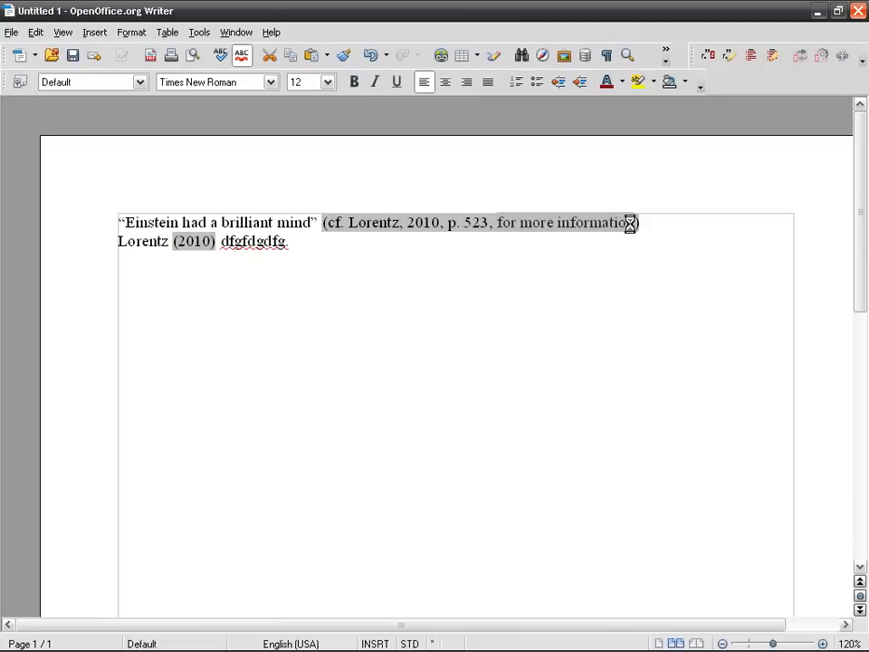
pyautogui.click(380, 219)
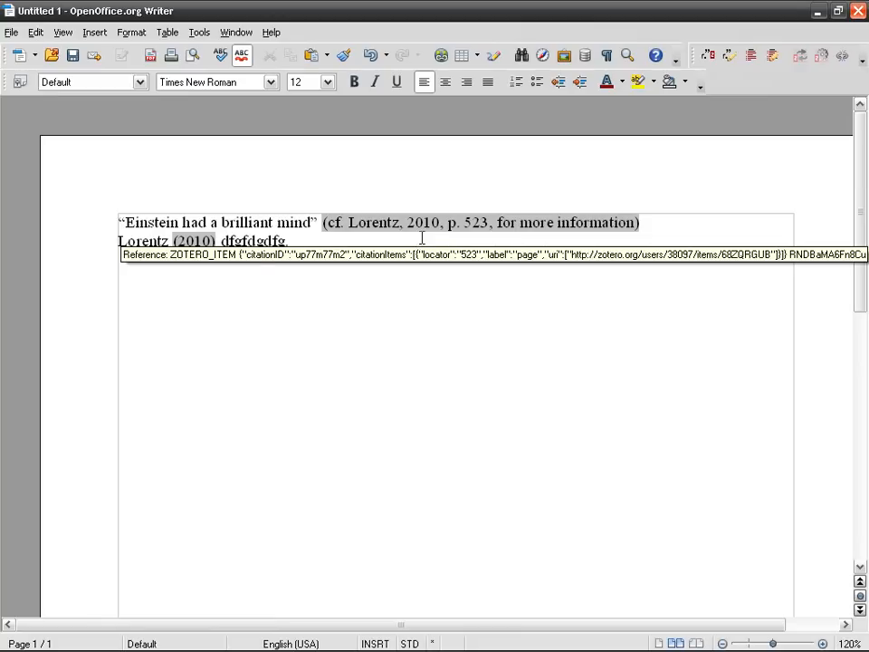
pyautogui.click(799, 56)
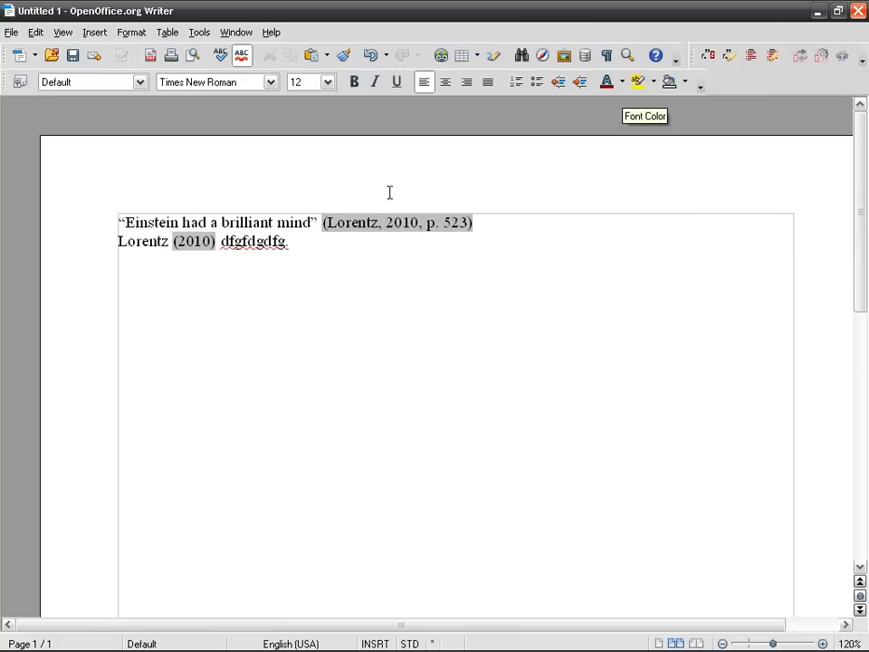
# Edit the first line's citation with prefix "cf." and suffix "for more information", and clear its page number
pyautogui.click(727, 57)
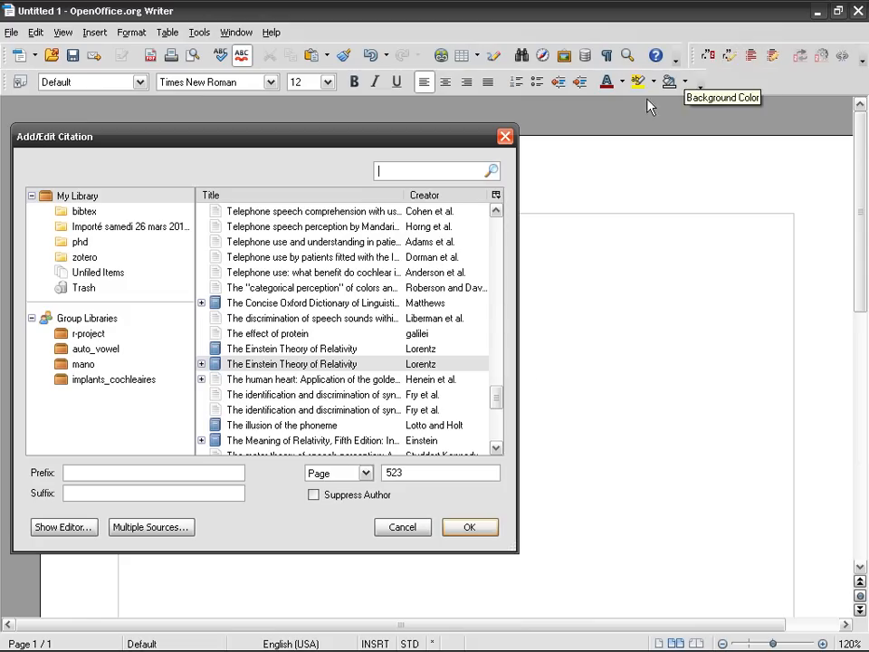
pyautogui.press('BackSpace')
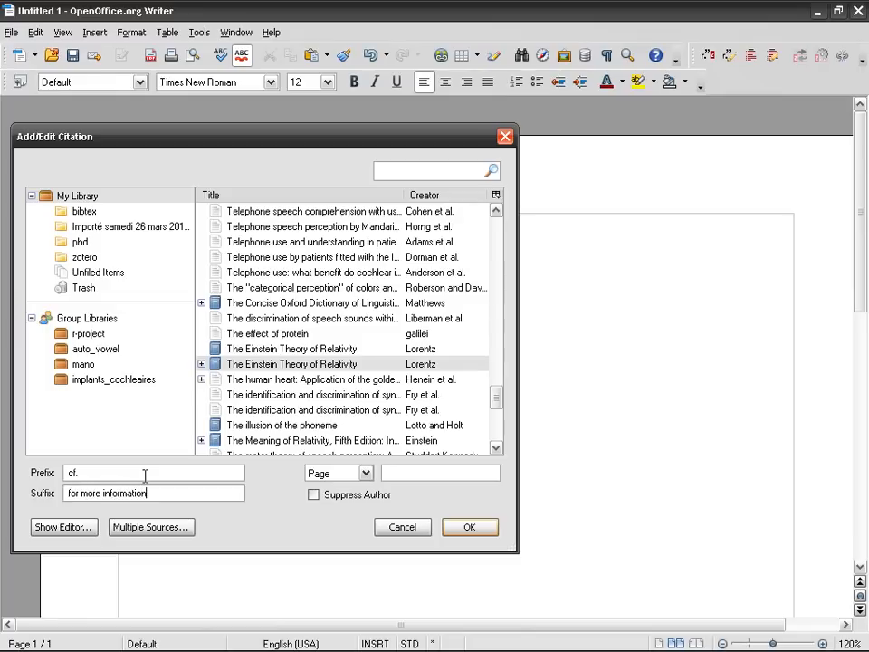
pyautogui.click(483, 529)
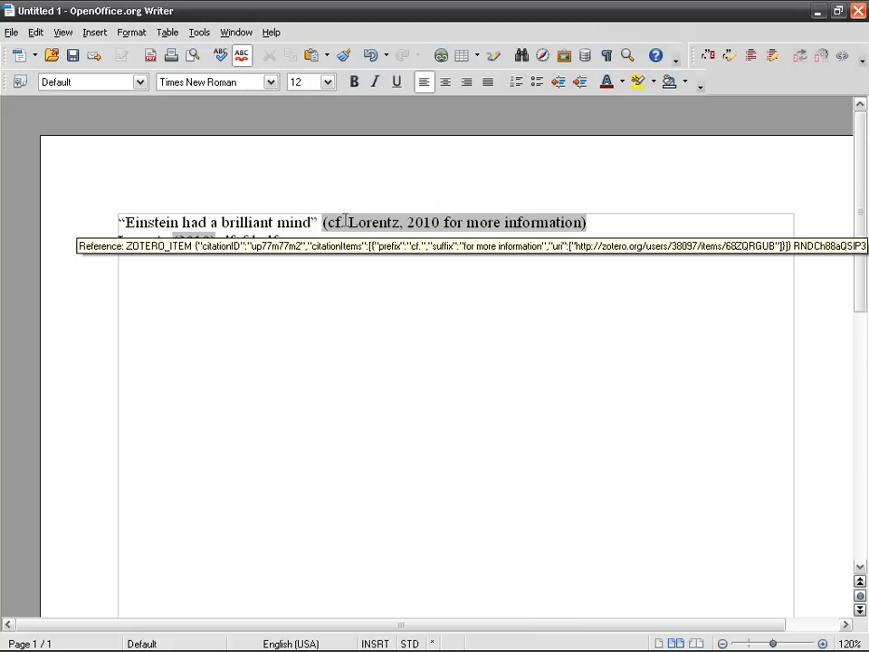
# Review the prefix and suffix settings of the first line's citation
pyautogui.click(729, 55)
pyautogui.click(114, 472)
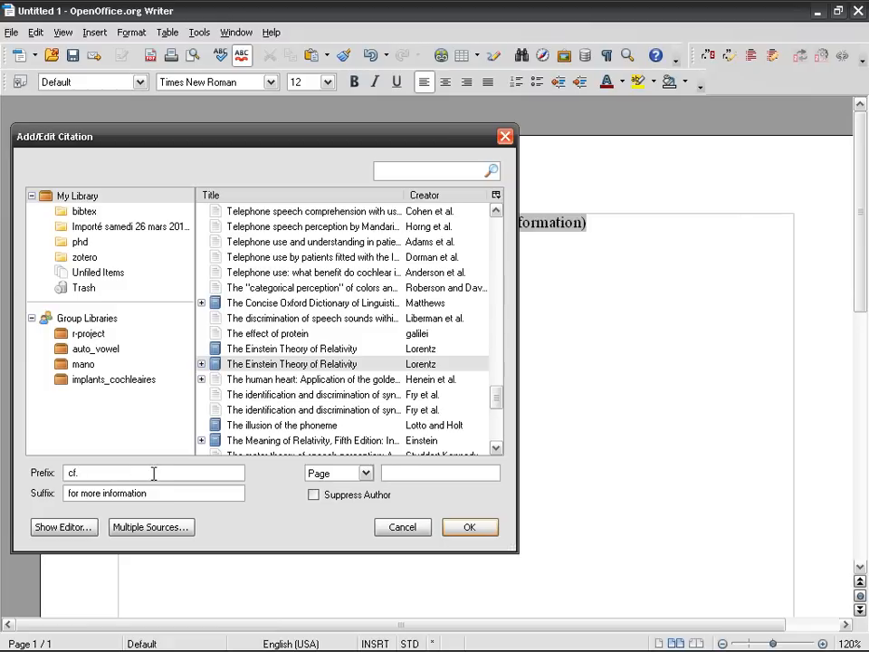
pyautogui.click(467, 529)
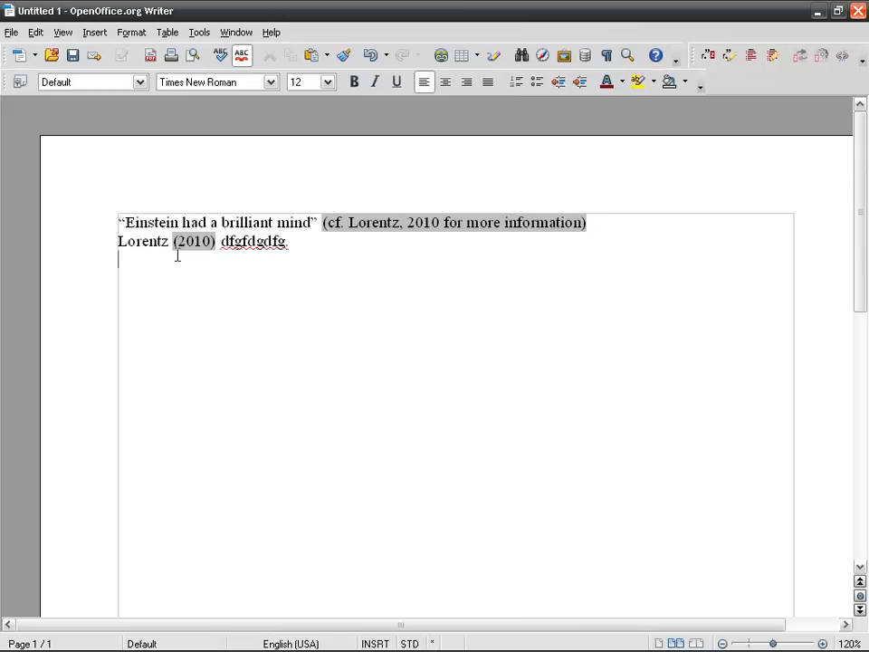
# Add a third line reading "Fksdhfkjdshkfh" and cite Einstein's Dreams from the zotero collection after it, with the citation editor shown
pyautogui.press('Return')
pyautogui.write('fksdhfkjdshkfh')
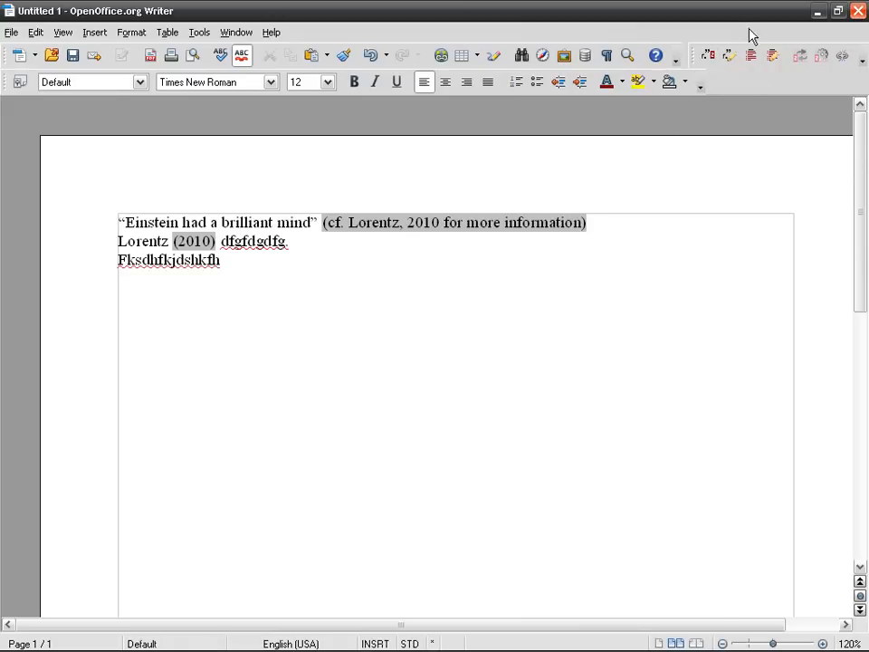
pyautogui.click(709, 55)
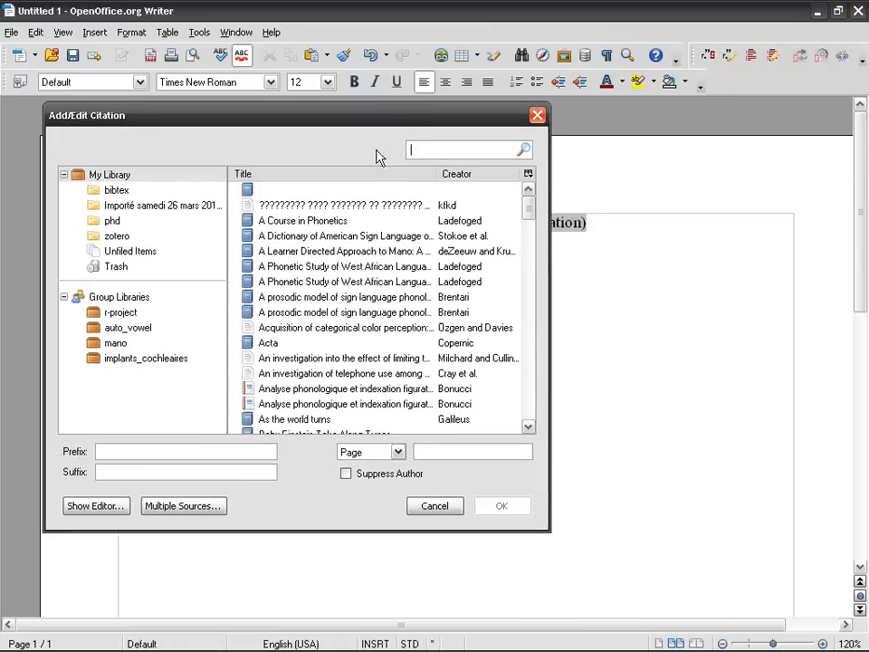
pyautogui.click(100, 506)
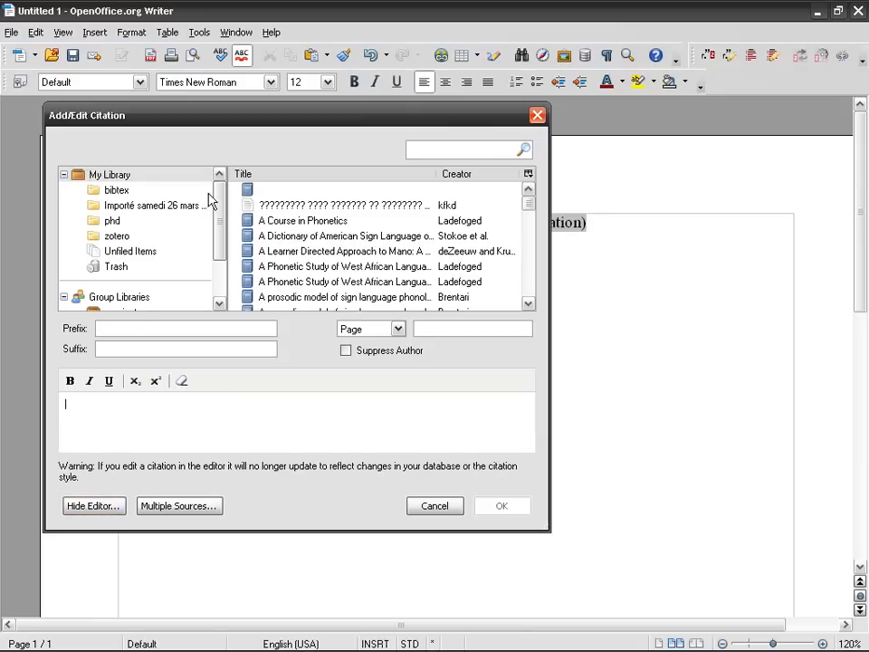
pyautogui.click(193, 236)
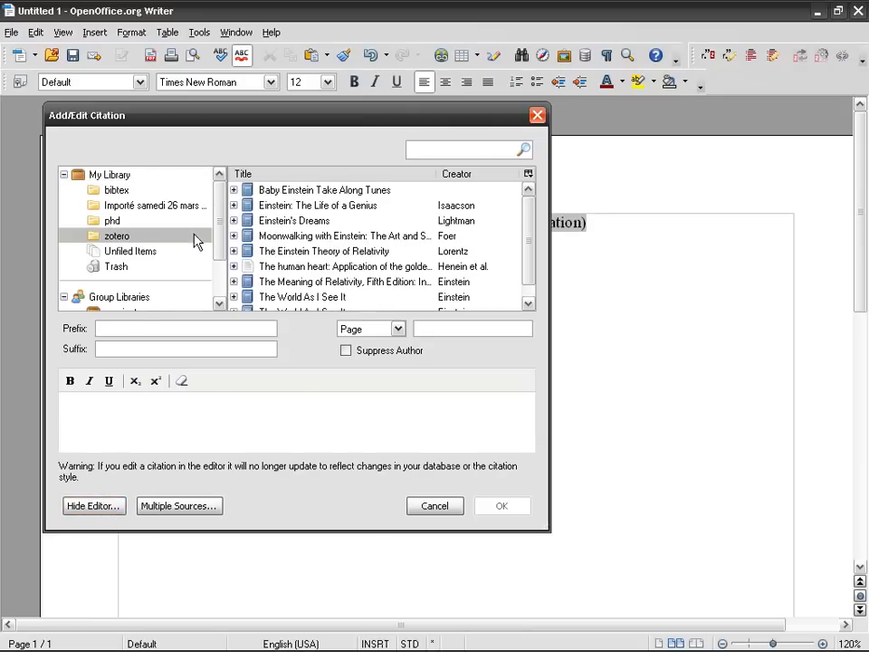
pyautogui.click(299, 222)
pyautogui.moveTo(161, 412); pyautogui.dragTo(55, 411)
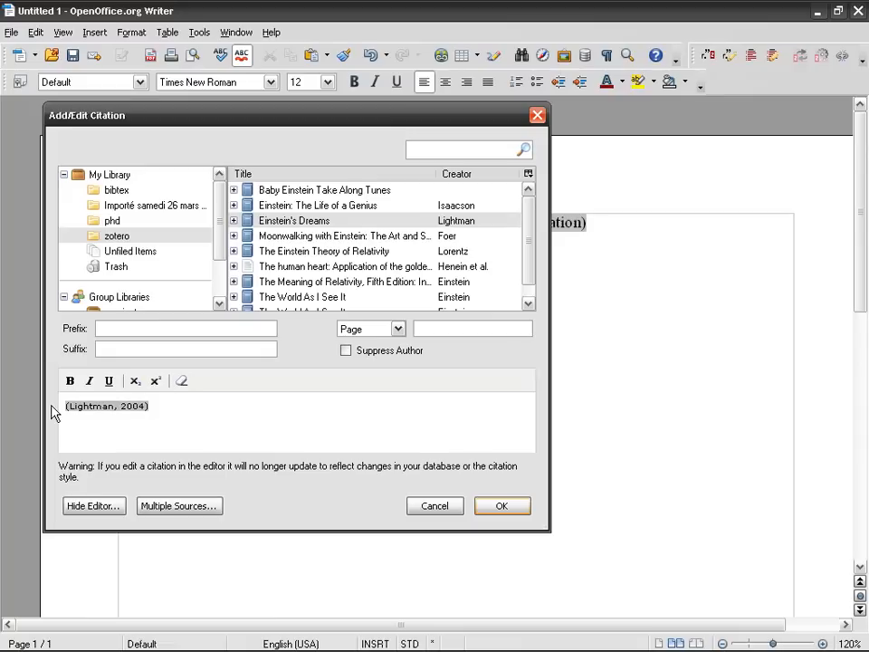
pyautogui.moveTo(350, 123); pyautogui.dragTo(643, 144)
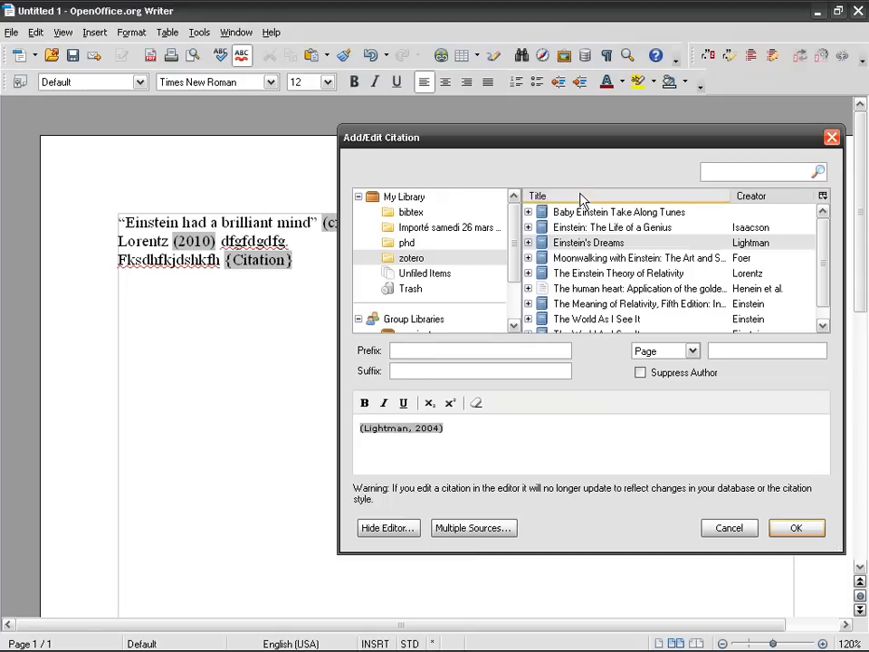
pyautogui.moveTo(594, 136); pyautogui.dragTo(580, 115)
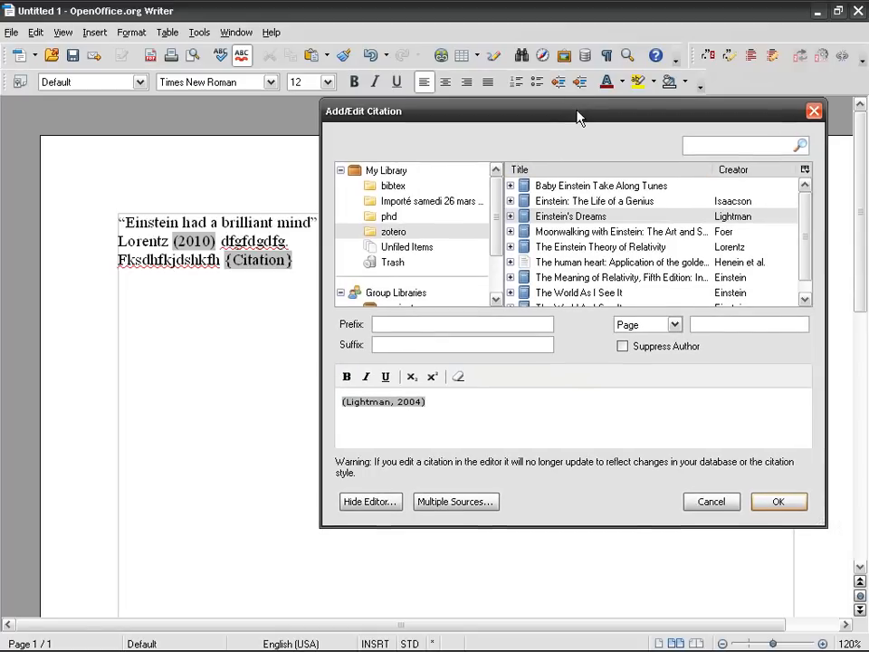
pyautogui.moveTo(579, 118); pyautogui.dragTo(583, 123)
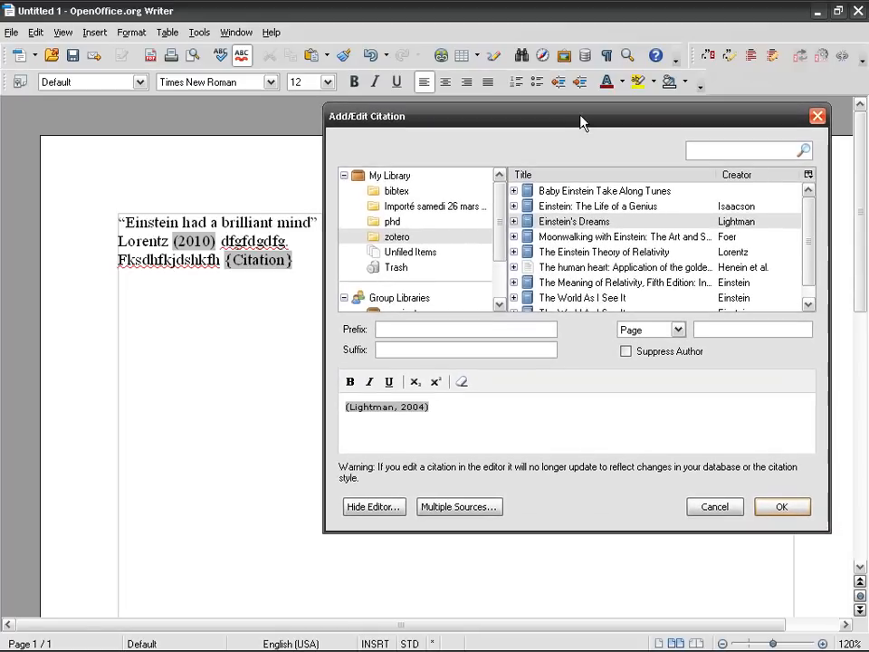
pyautogui.click(782, 507)
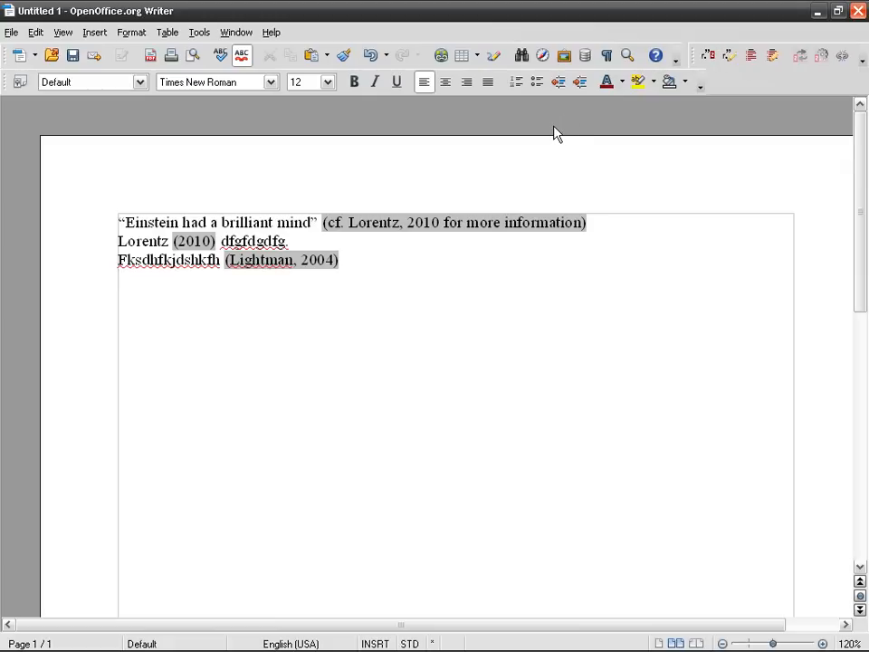
# Add a fourth line reading "fhfdskjfhsd" and start a multiple-source citation after it with Einstein's Dreams selected
pyautogui.press('Return')
pyautogui.write('fhfdskjfhsd')
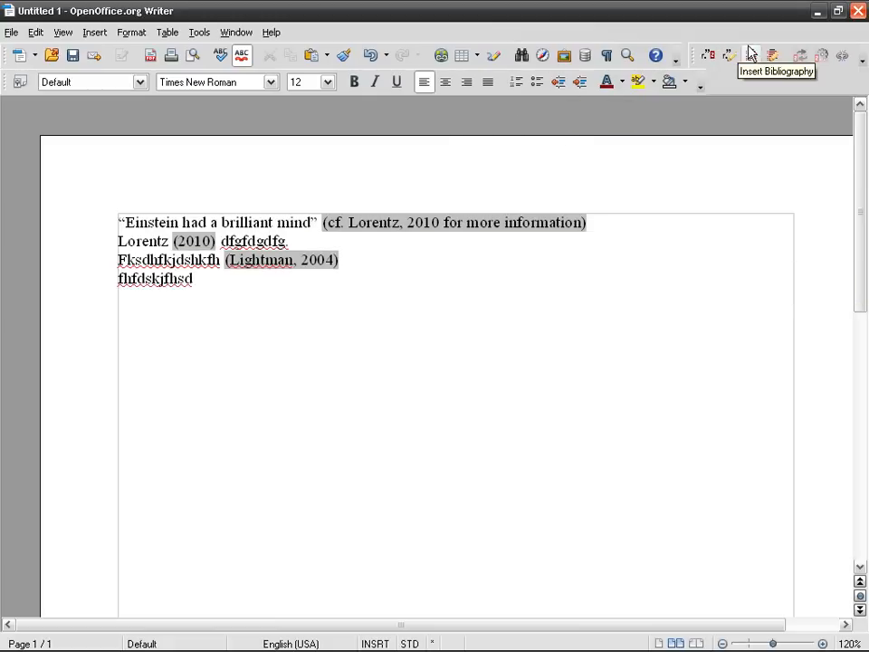
pyautogui.click(710, 57)
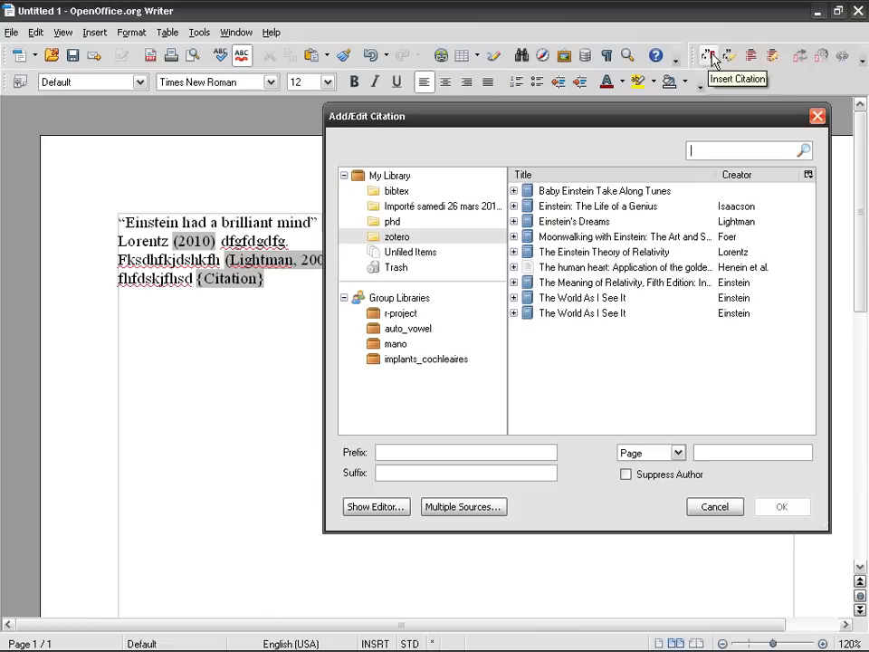
pyautogui.click(564, 223)
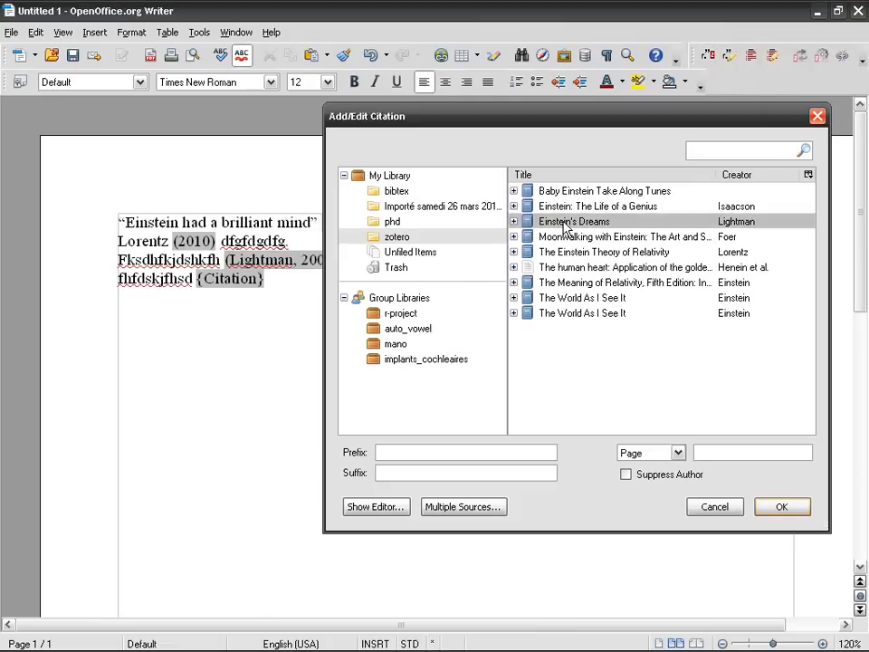
pyautogui.click(554, 268)
pyautogui.click(568, 223)
pyautogui.click(463, 507)
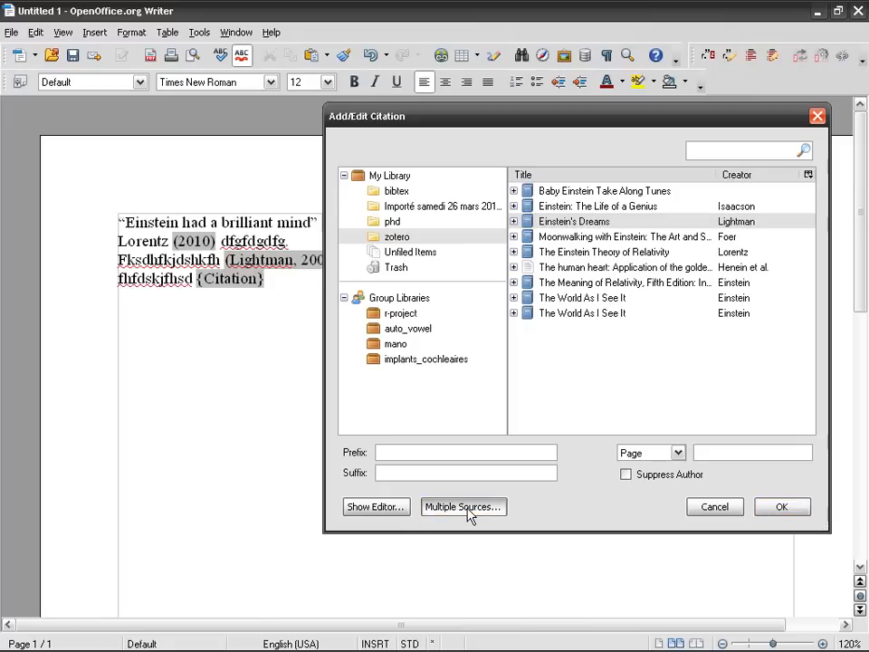
# Replace Einstein's Dreams in the citation's source list with Moonwalking with Einstein and The human heart
pyautogui.moveTo(682, 138); pyautogui.dragTo(469, 145)
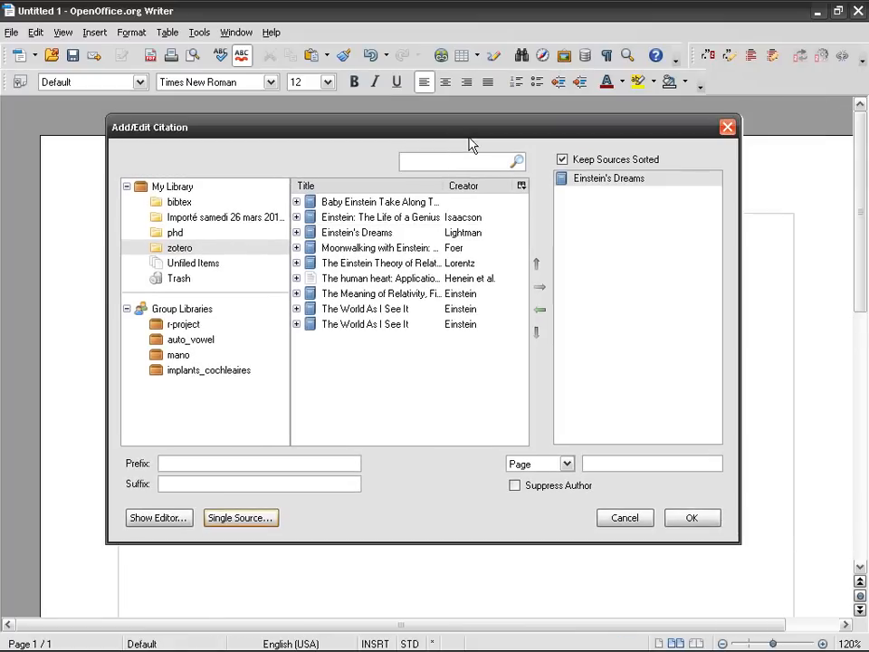
pyautogui.click(538, 310)
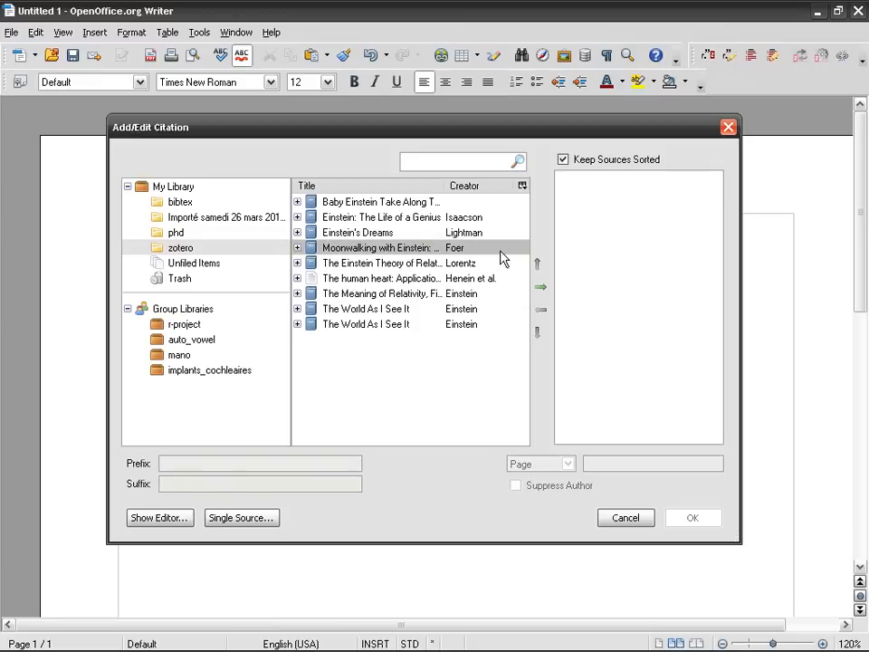
pyautogui.click(542, 287)
pyautogui.click(389, 279)
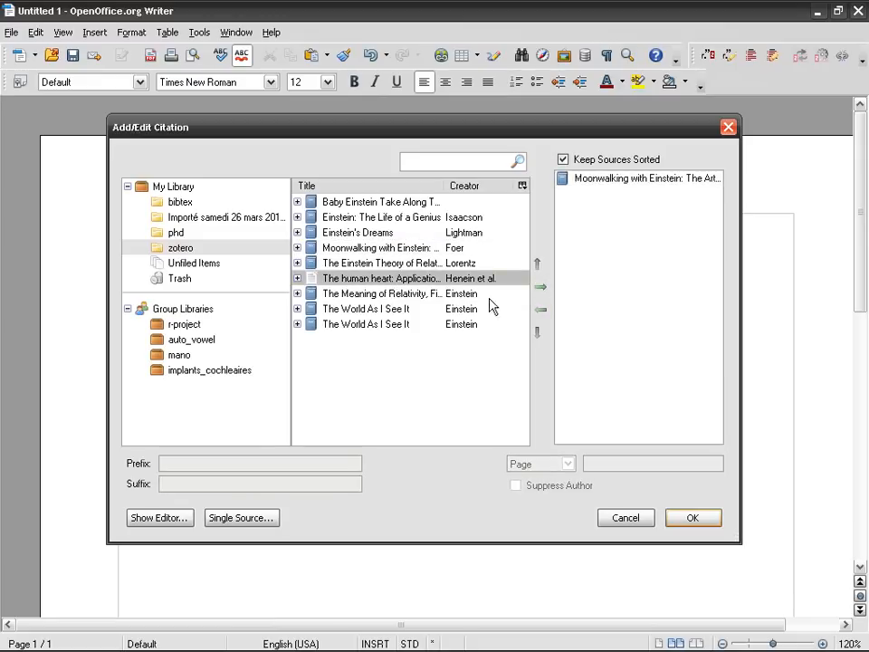
pyautogui.click(542, 288)
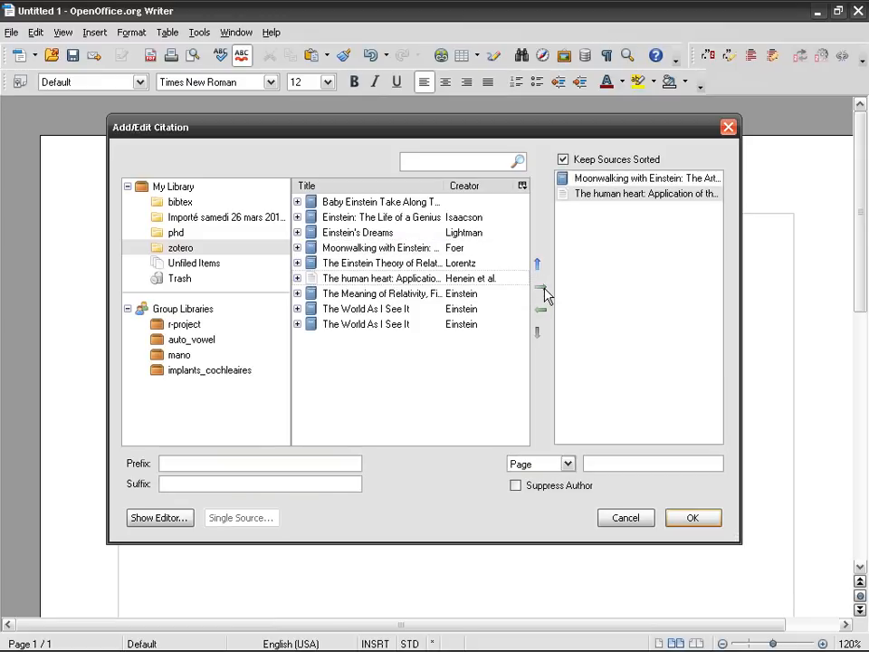
# Show the citation editor and try moving The human heart above Moonwalking with Einstein and back below it
pyautogui.click(159, 518)
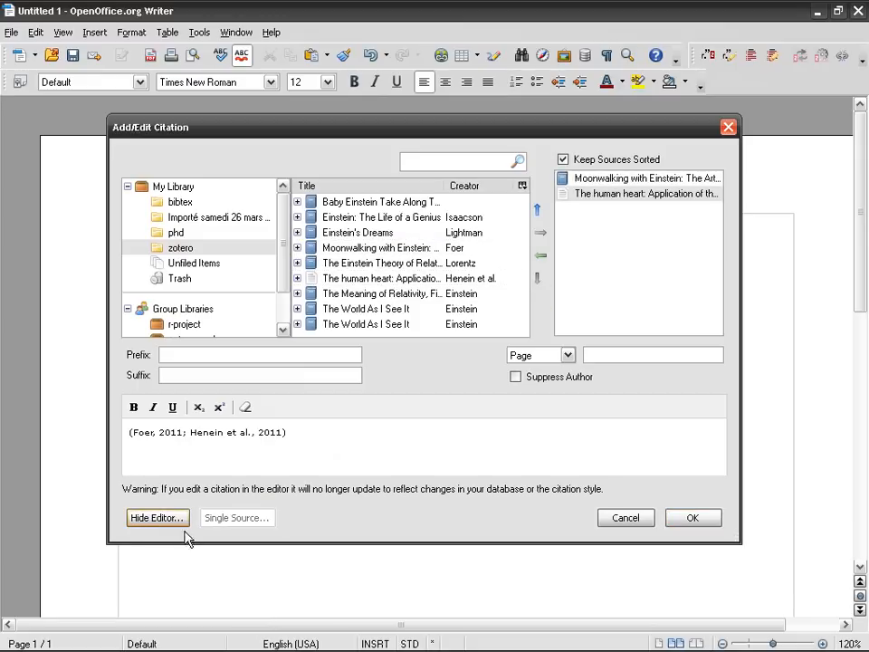
pyautogui.click(656, 196)
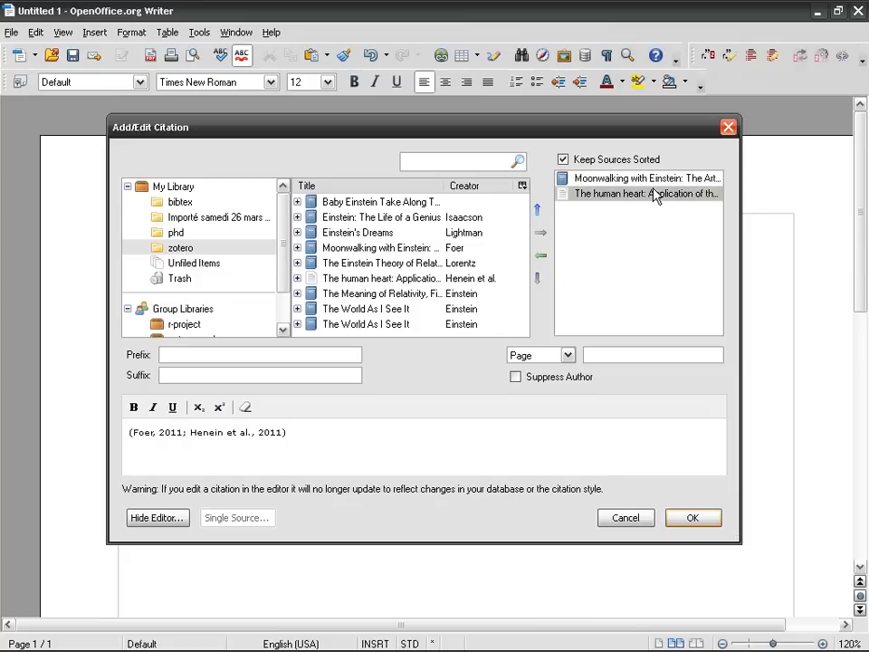
pyautogui.click(537, 209)
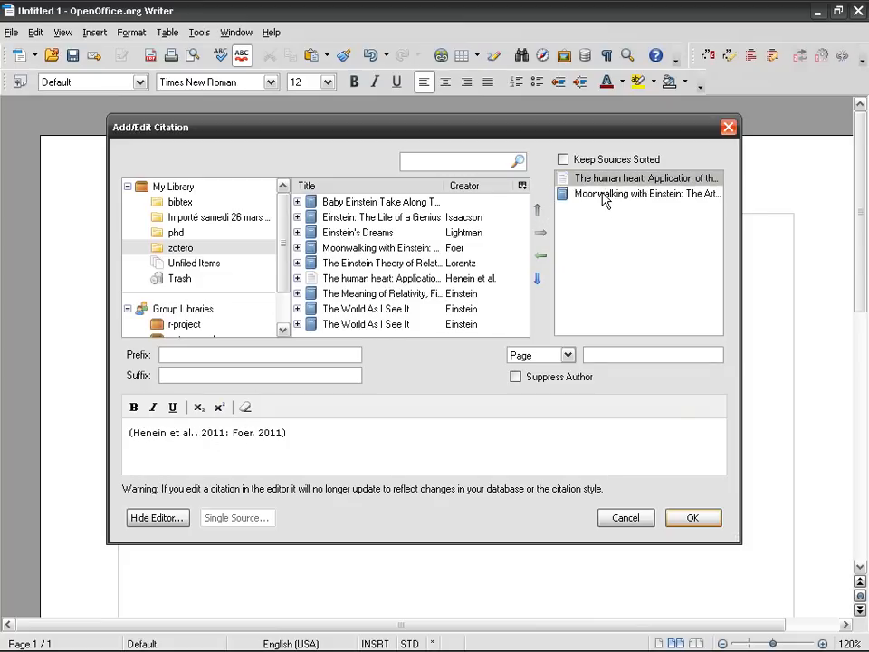
pyautogui.click(538, 281)
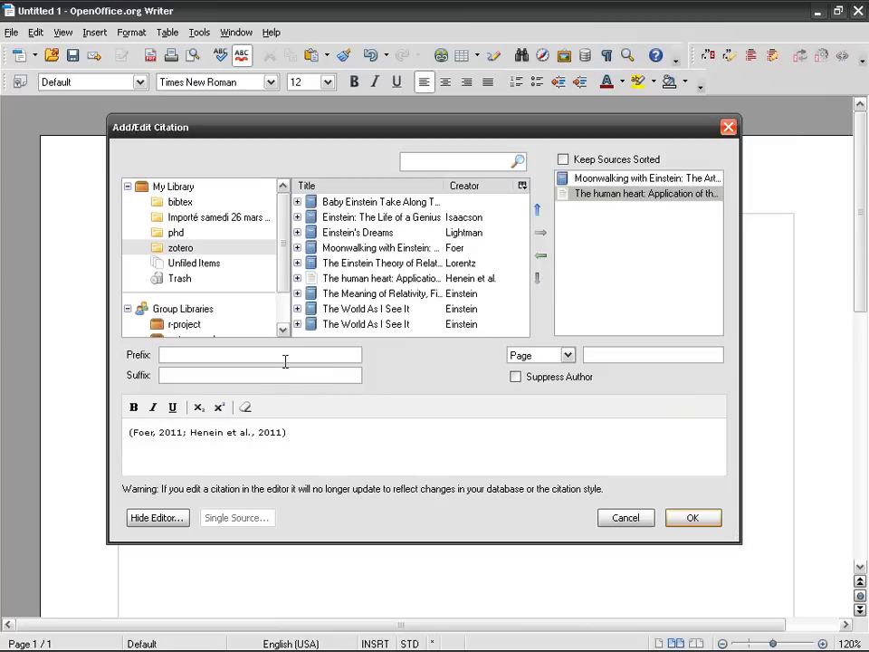
pyautogui.click(603, 181)
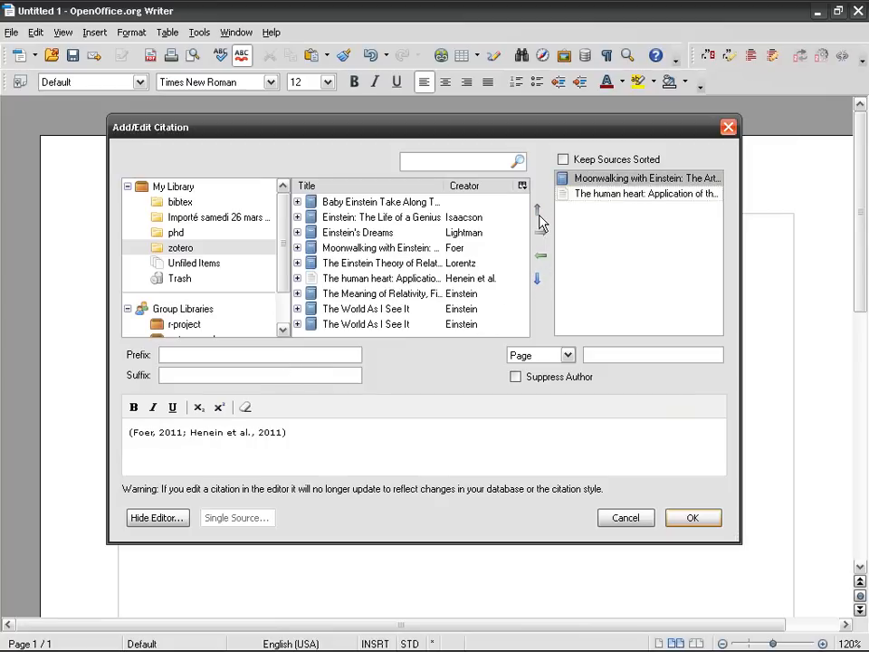
pyautogui.click(586, 198)
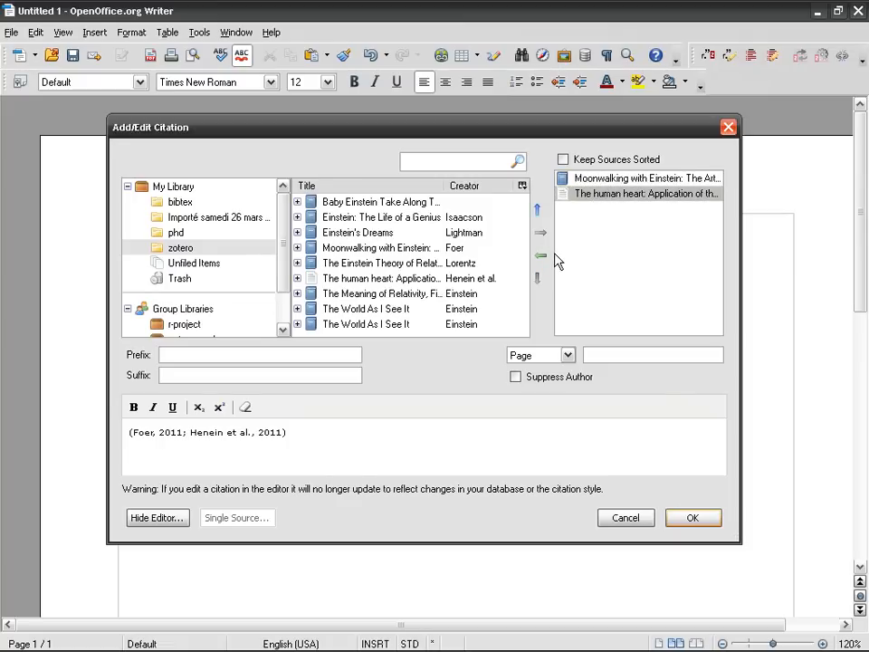
# Try switching Keep Sources Sorted on and off again for the two-source citation
pyautogui.click(563, 160)
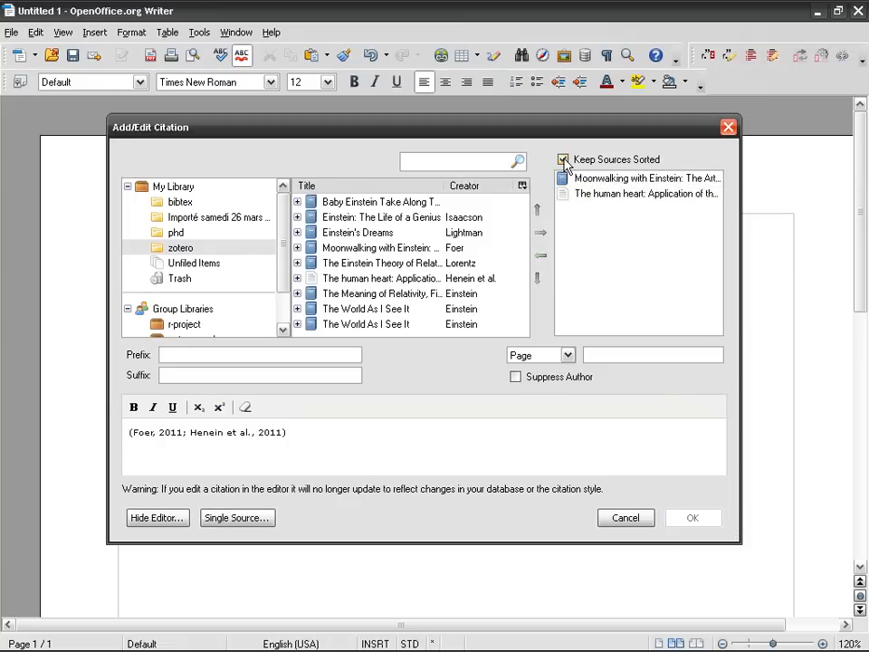
pyautogui.click(563, 160)
pyautogui.click(587, 179)
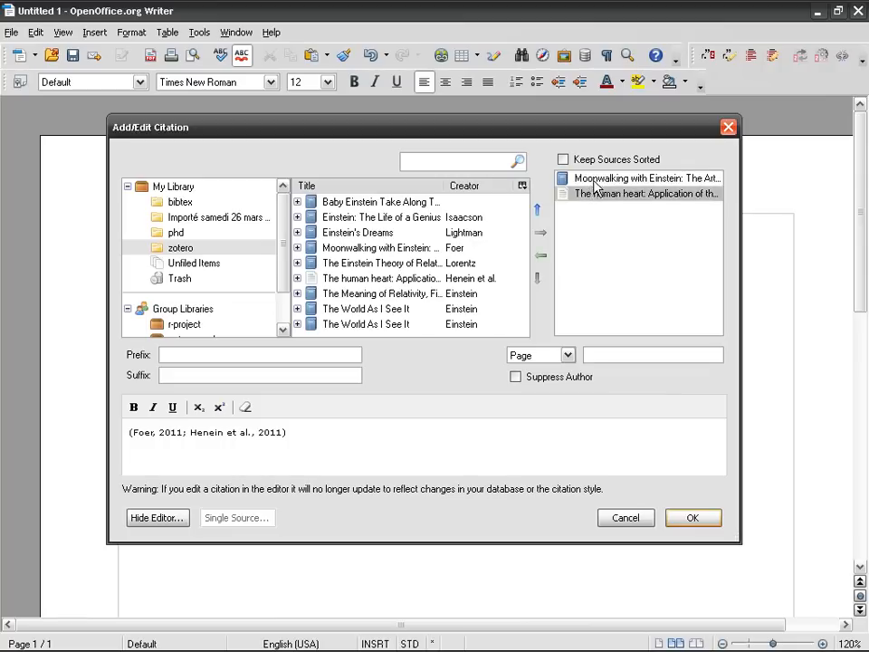
pyautogui.click(603, 194)
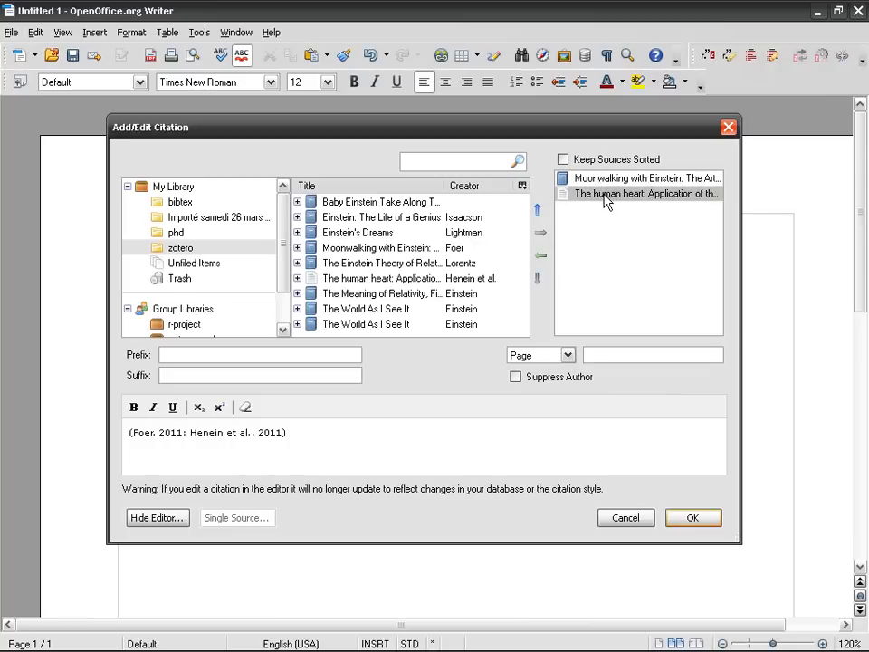
# Try adding The human heart a second time to the source list, and remove the duplicate
pyautogui.click(422, 277)
pyautogui.click(542, 234)
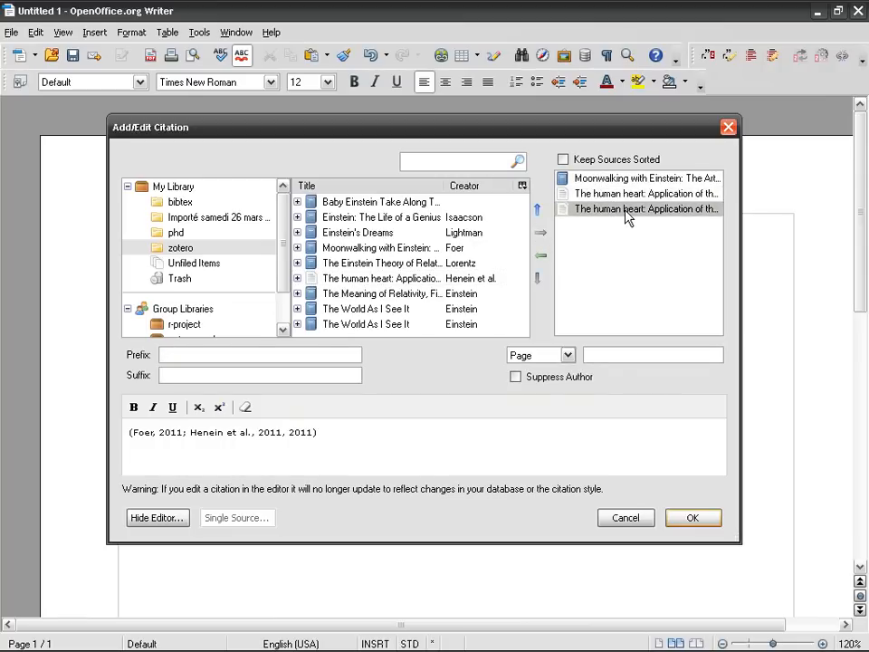
pyautogui.click(542, 262)
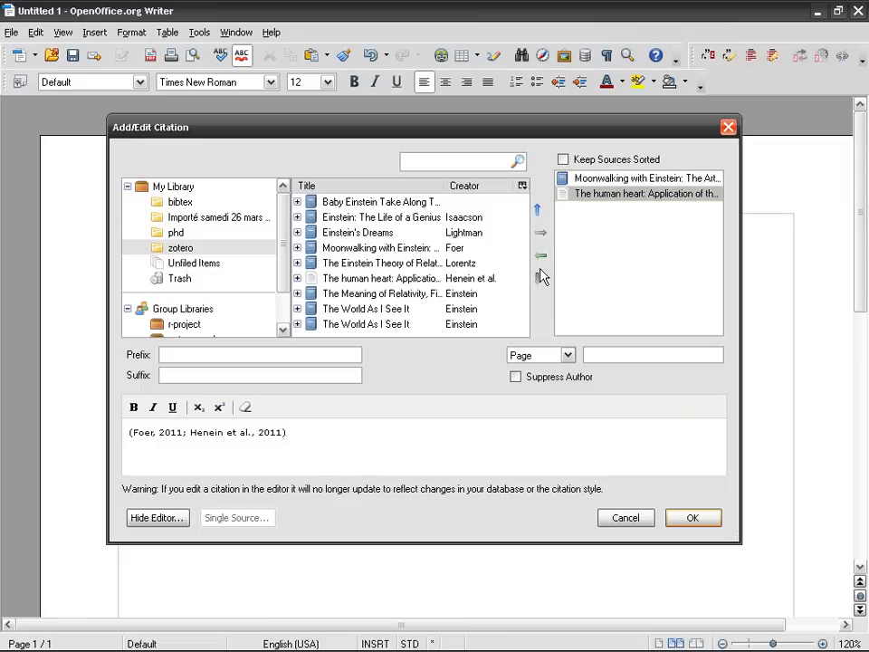
# Insert the combined citation of Moonwalking with Einstein and The human heart on the fourth line
pyautogui.click(305, 203)
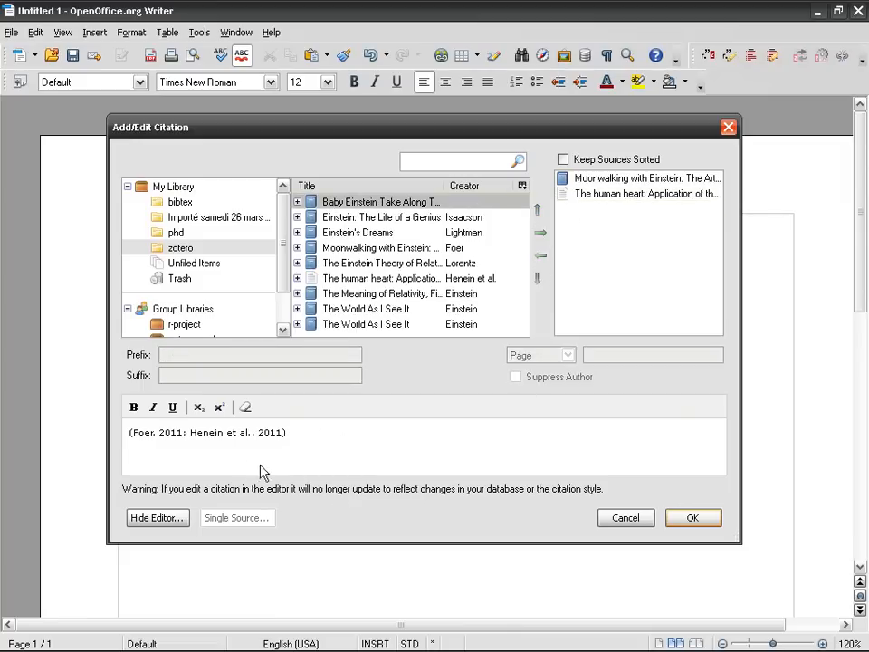
pyautogui.click(712, 523)
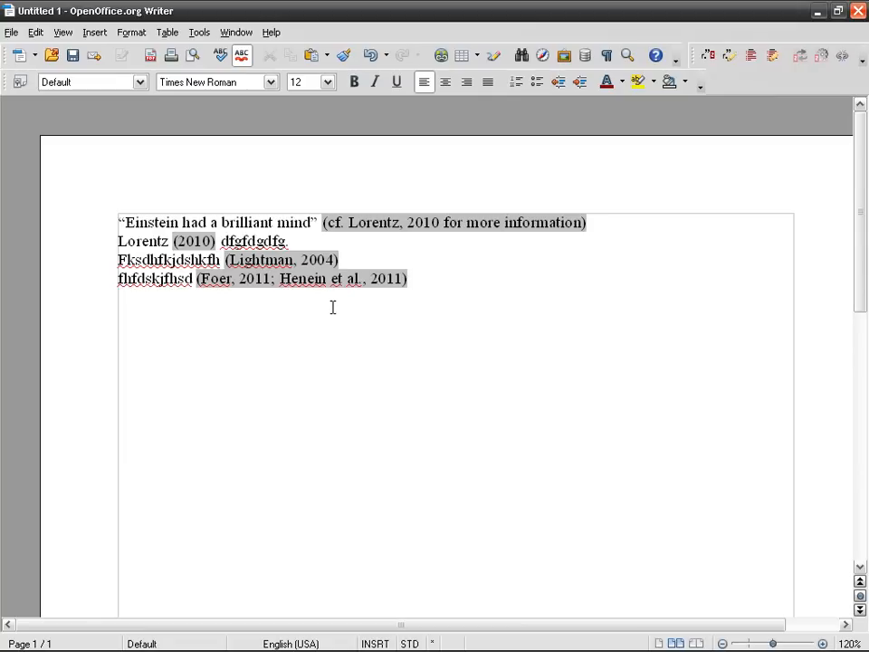